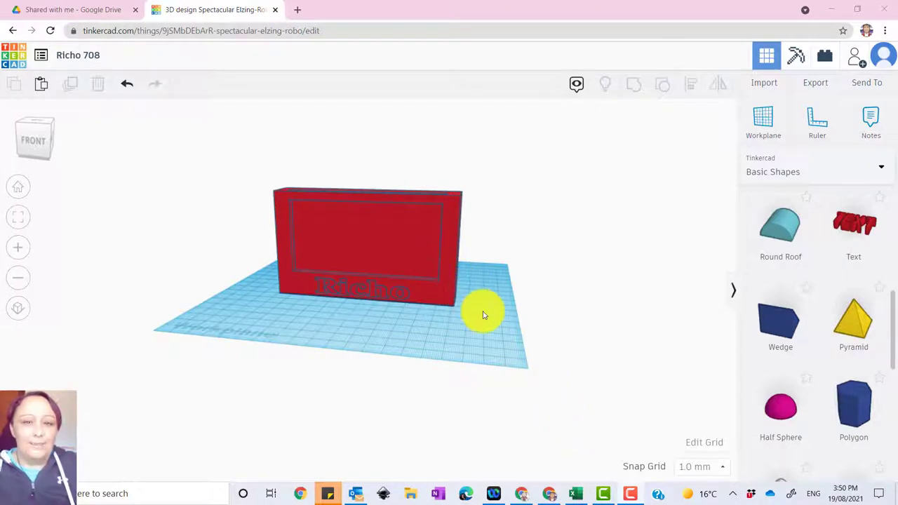
Load tinkercad.com in a fresh Chrome tab and close the old 3D design tab
right_click_drag(505, 291, 472, 332)
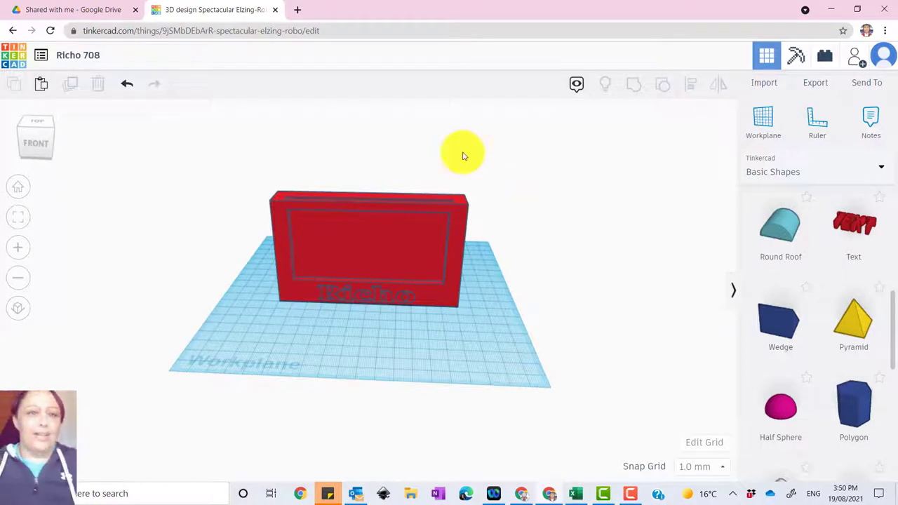
left_click(881, 59)
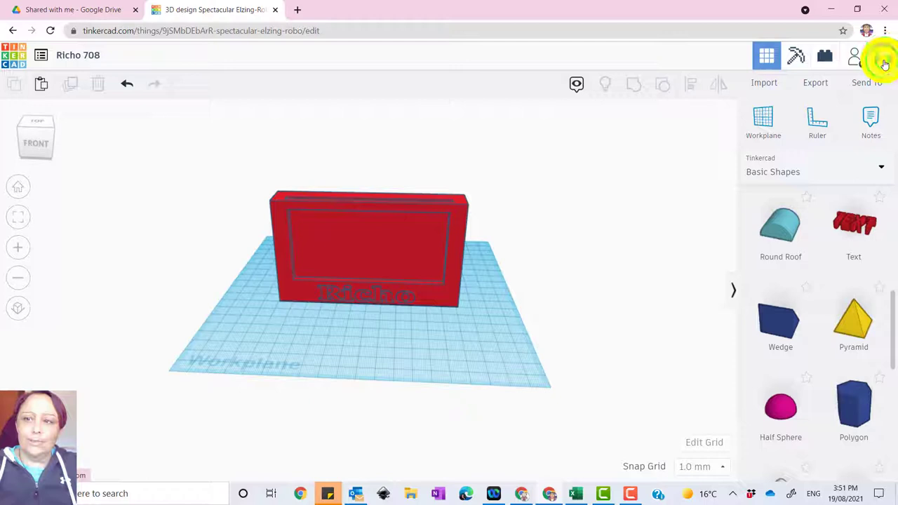
right_click(885, 64)
left_click(883, 59)
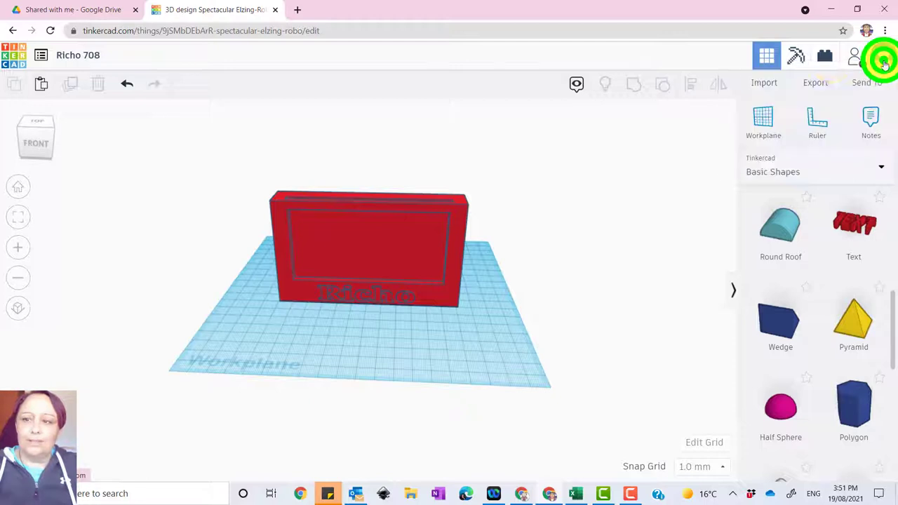
left_click(292, 10)
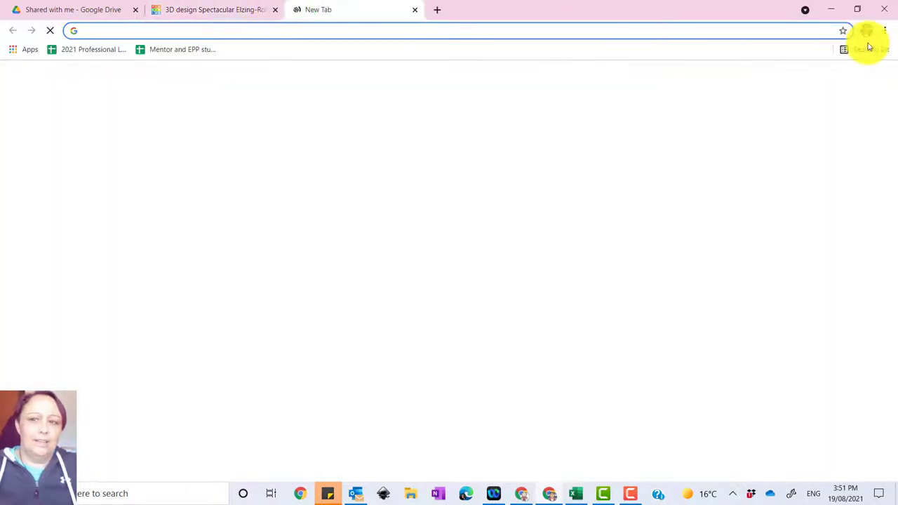
type("tinkercad.com")
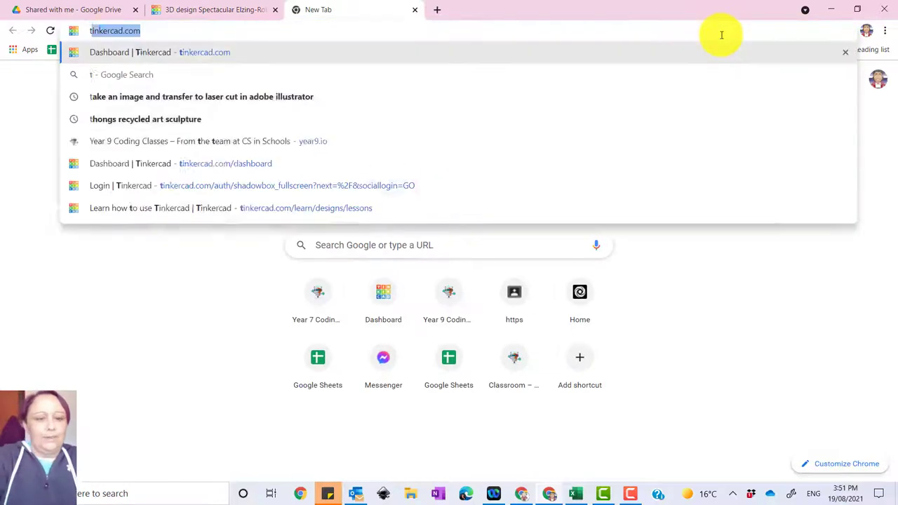
key("Return")
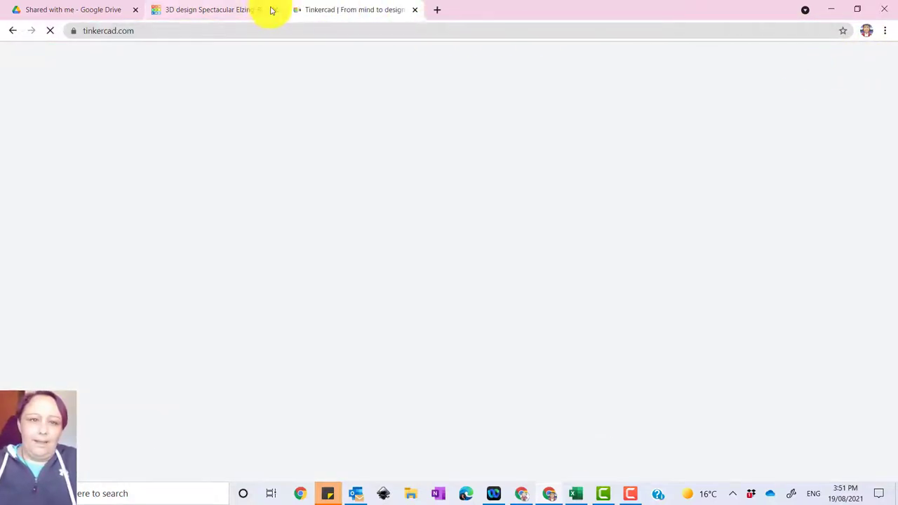
left_click(273, 10)
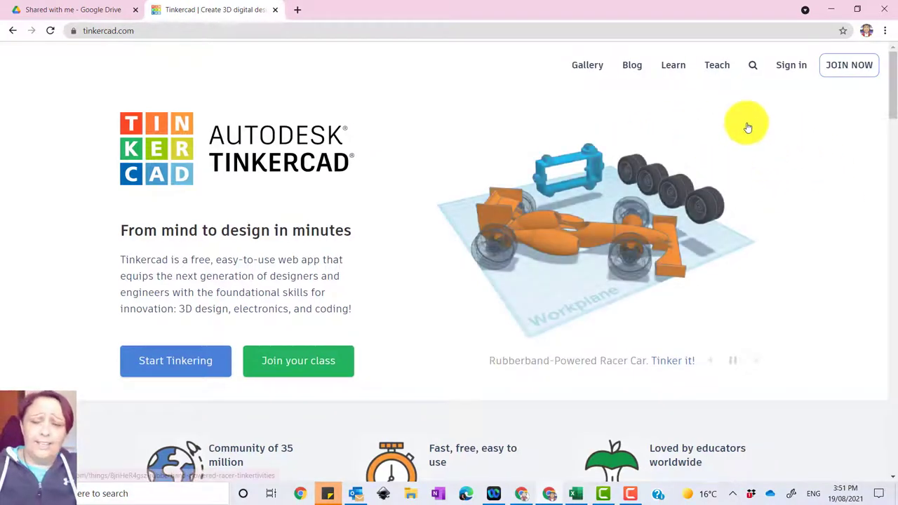
Sign in to Tinkercad with Google and create a new blank 3D design
left_click(793, 67)
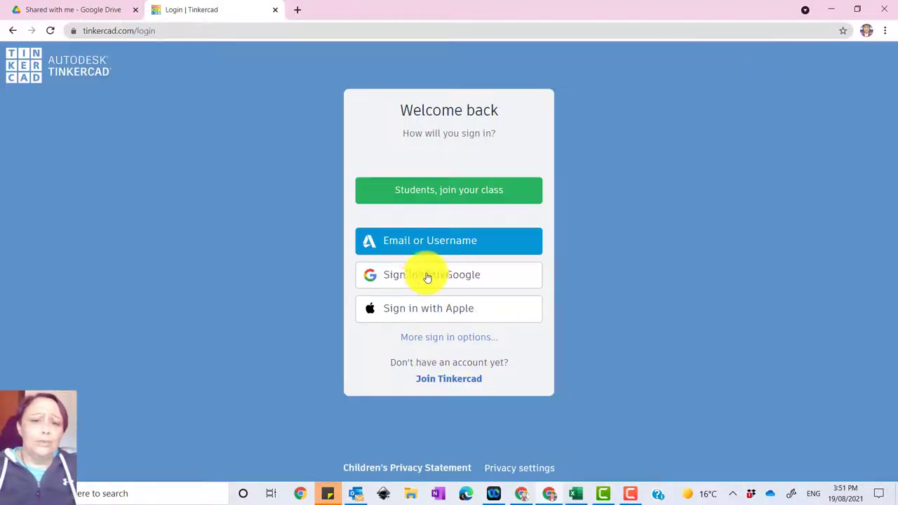
left_click(434, 276)
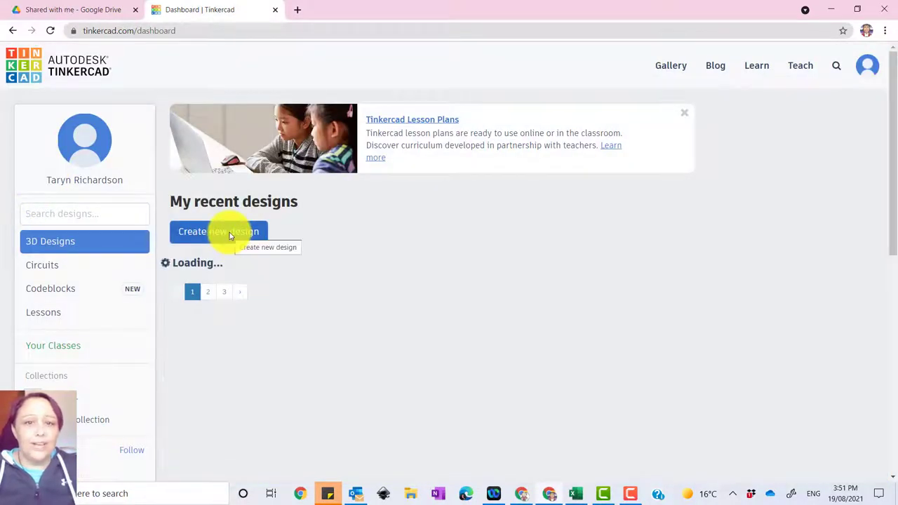
left_click(229, 232)
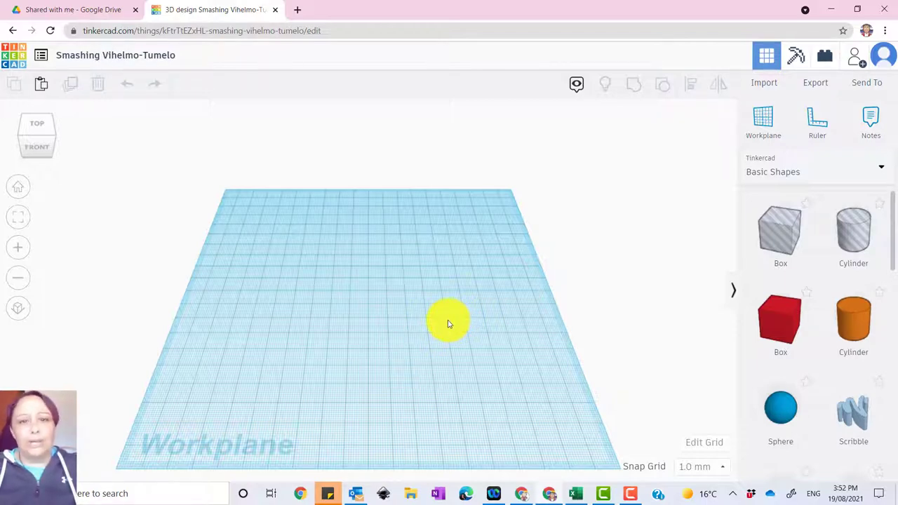
Rename the design to 'Richo 708' using the suggested name
left_click(161, 61)
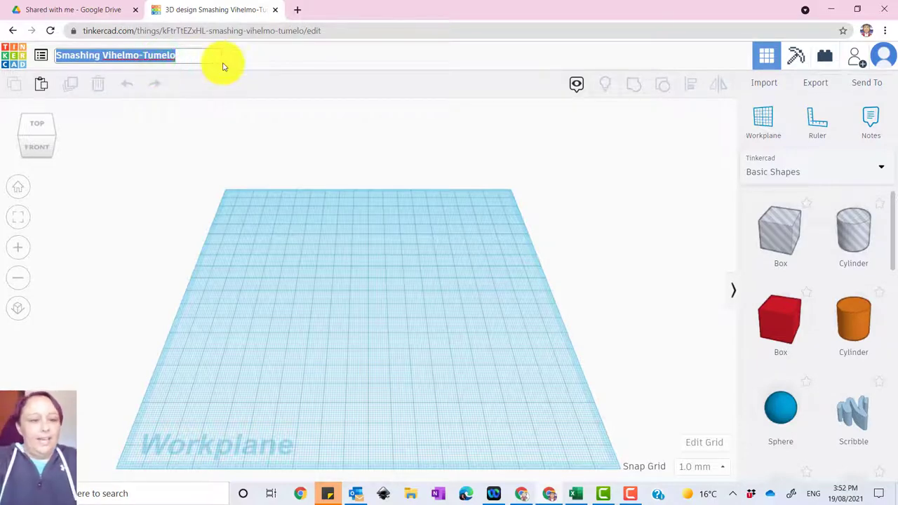
type("Richo")
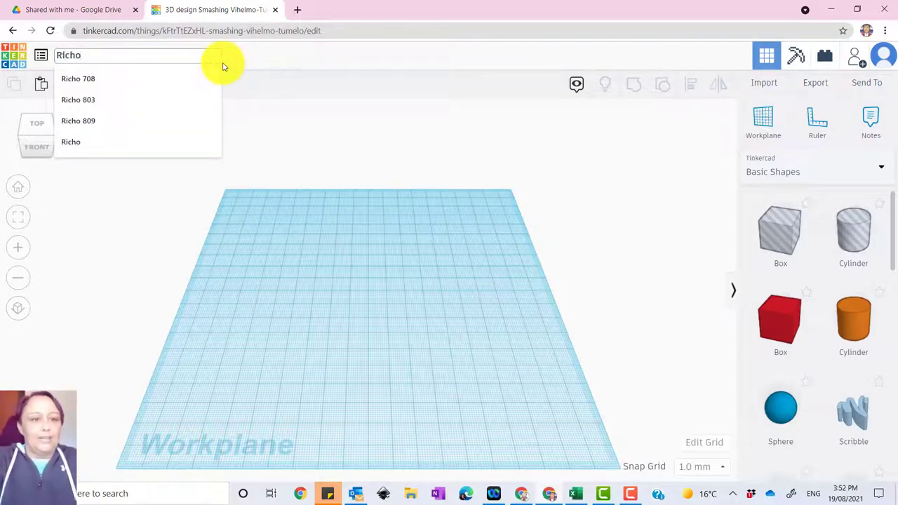
key("Down")
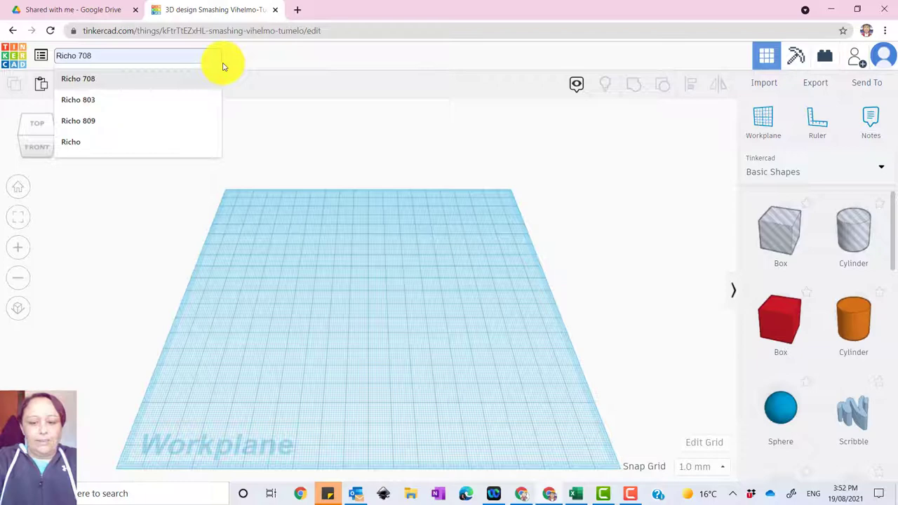
key("Return")
left_click(348, 125)
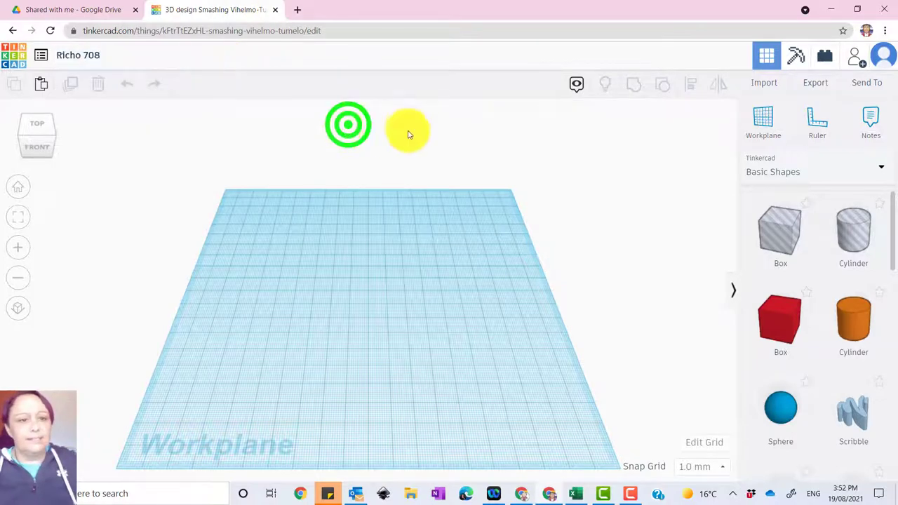
right_click_drag(481, 361, 497, 357)
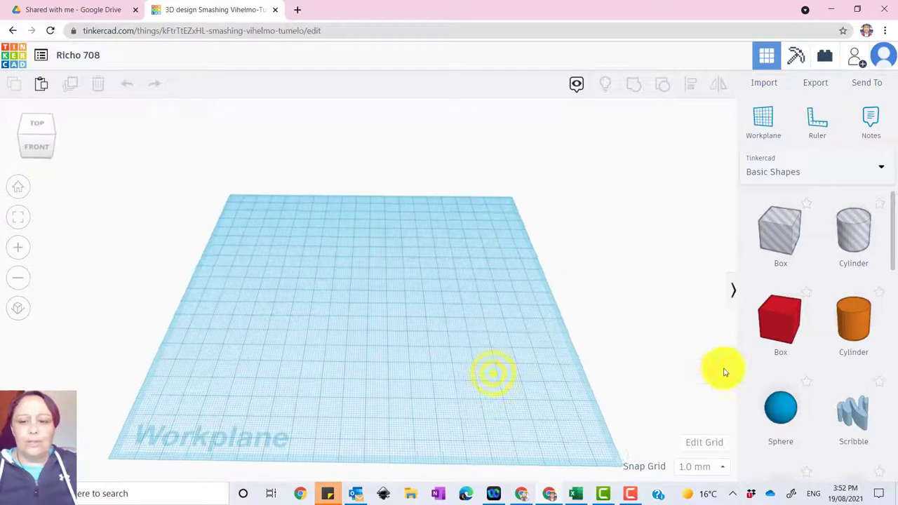
Place a red Box on the workplane and set its length to 120 mm
left_click_drag(802, 335, 333, 366)
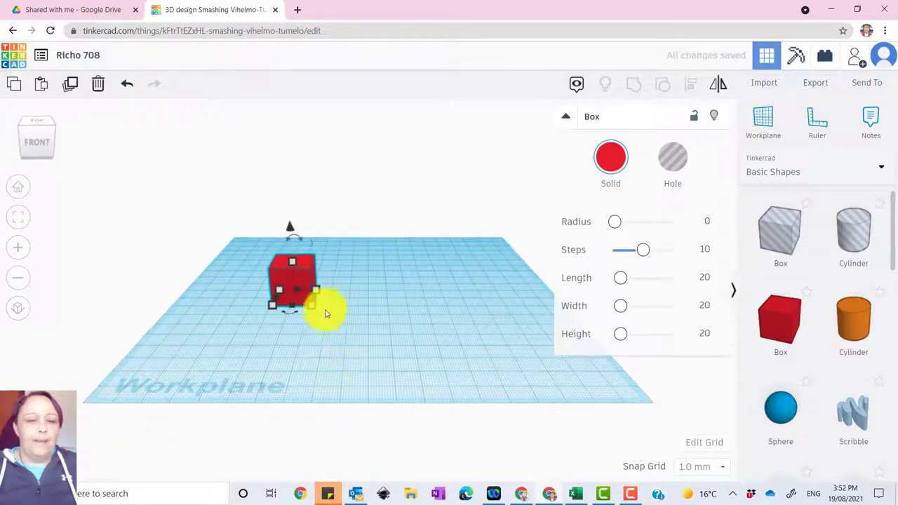
left_click(310, 305)
left_click(280, 340)
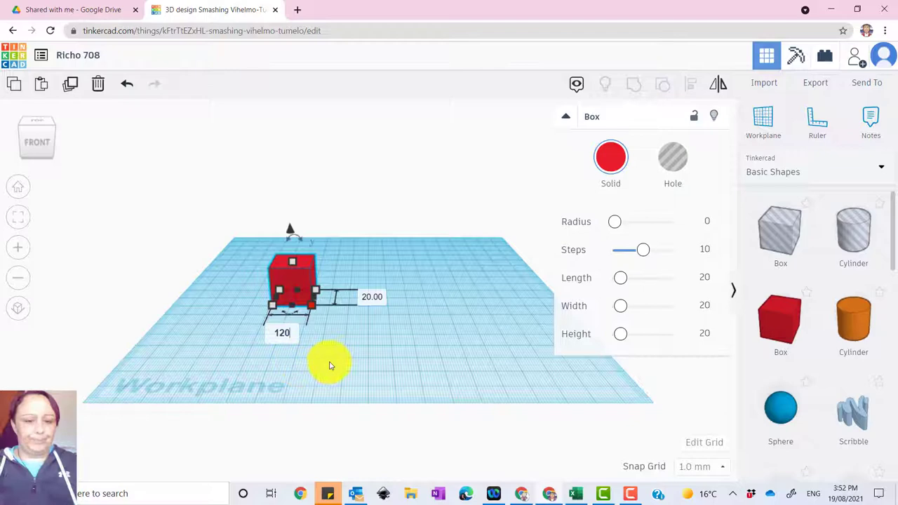
type("120")
key("Return")
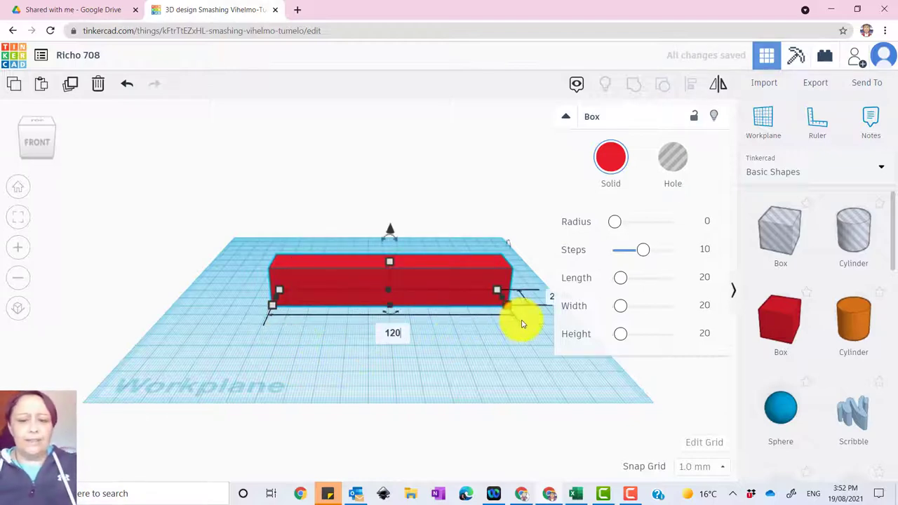
left_click(491, 356)
Set the red box's height to 80 mm, then deselect it
left_click(391, 262)
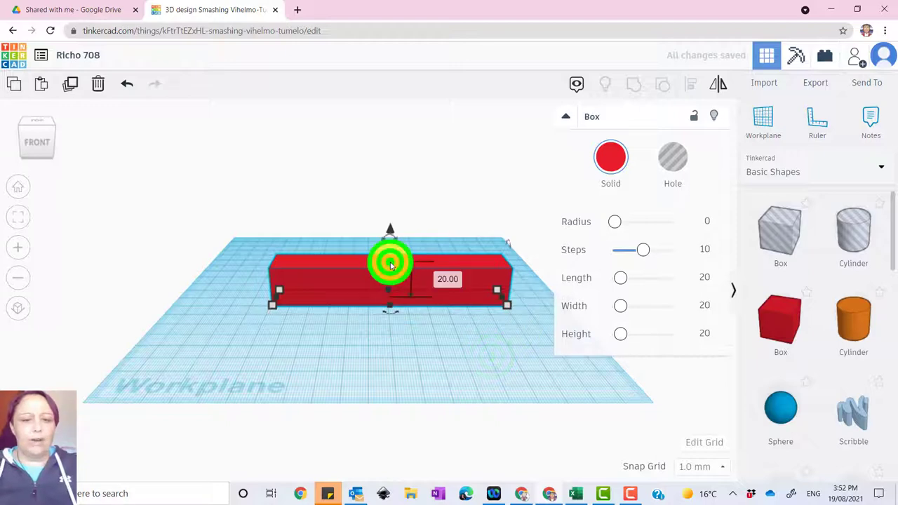
left_click(445, 279)
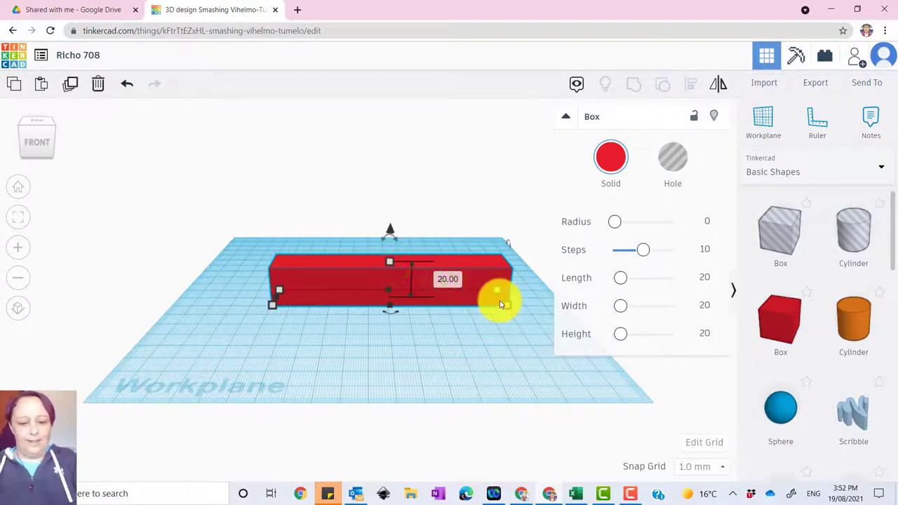
left_click(443, 277)
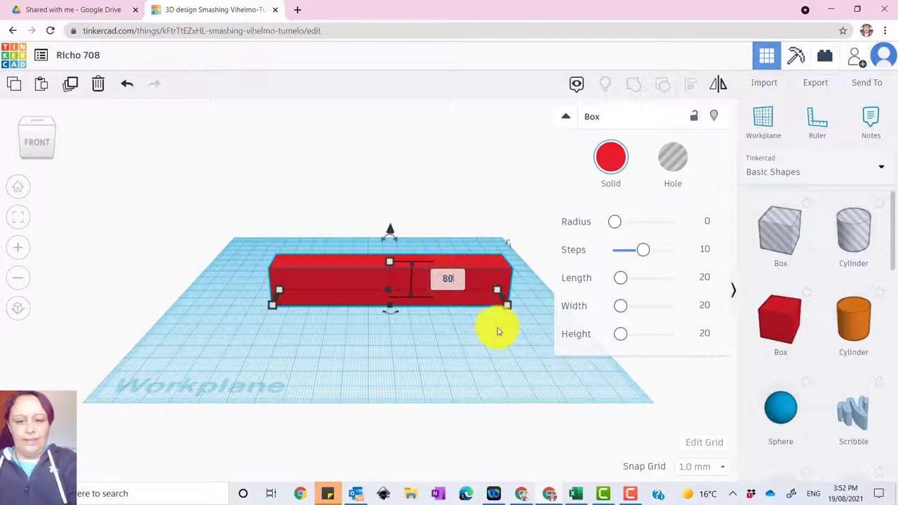
key("Return")
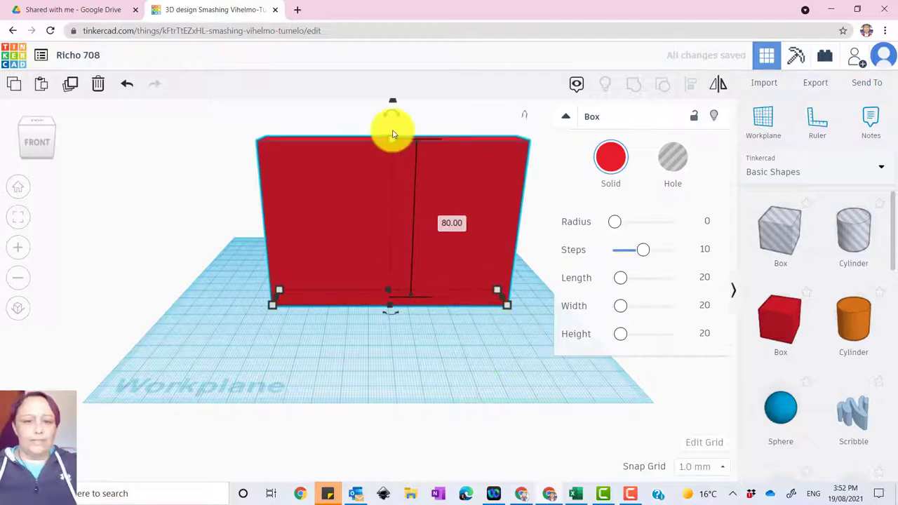
mouse_move(393, 153)
left_mouse_down()
mouse_move(393, 170)
mouse_move(396, 140)
left_mouse_up()
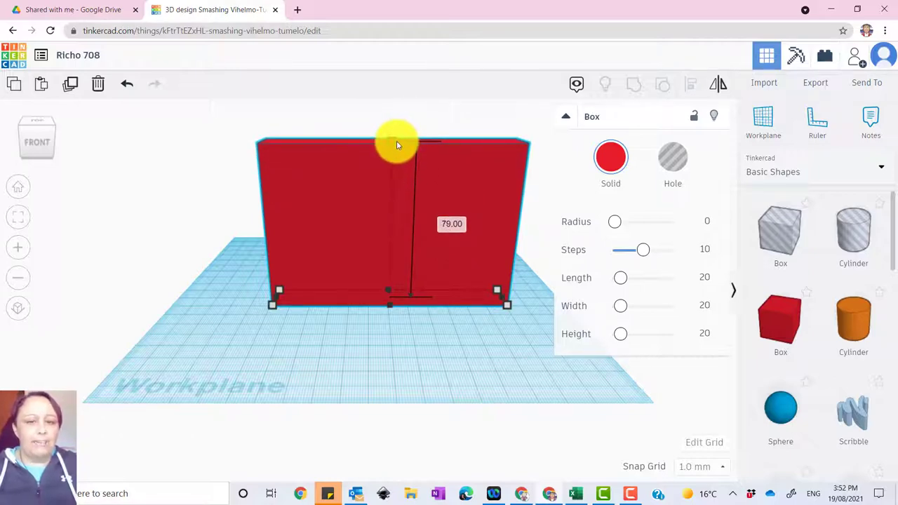
left_click(446, 225)
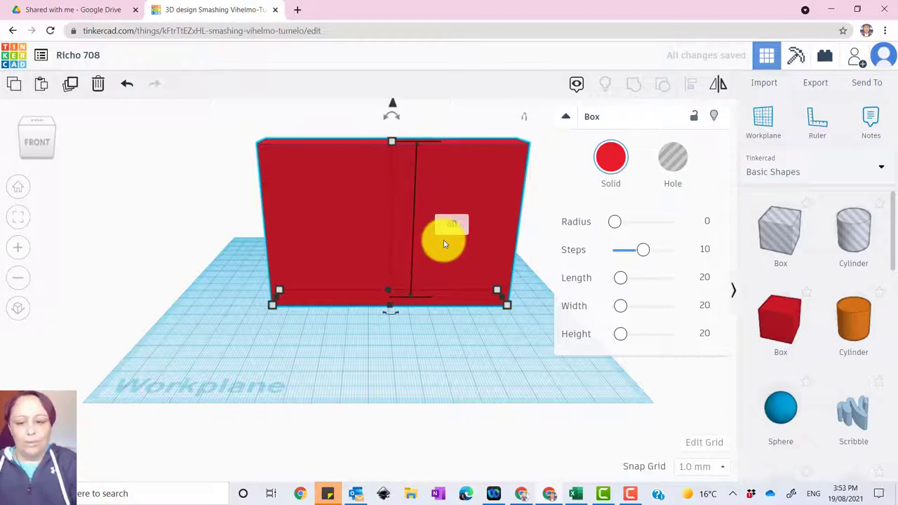
key("Return")
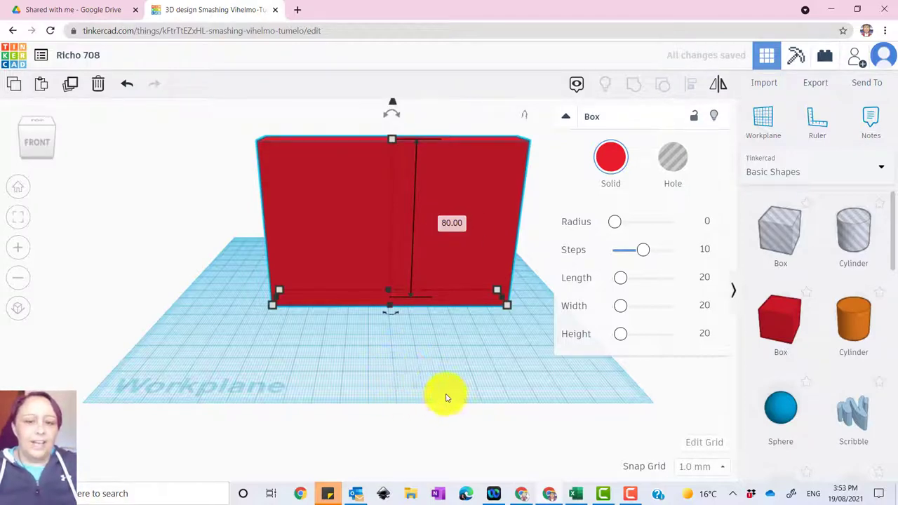
left_click(405, 377)
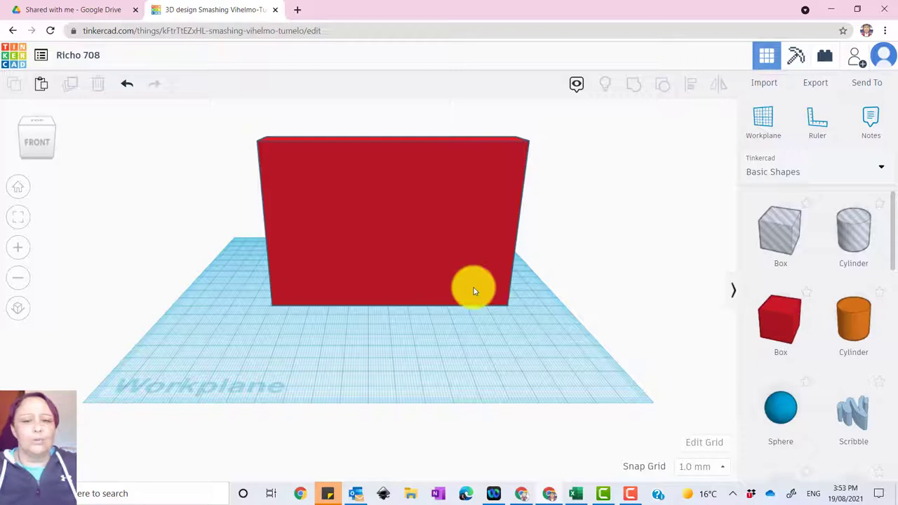
Add a Box hole in front of the frame and set it to 100 mm
left_click(789, 229)
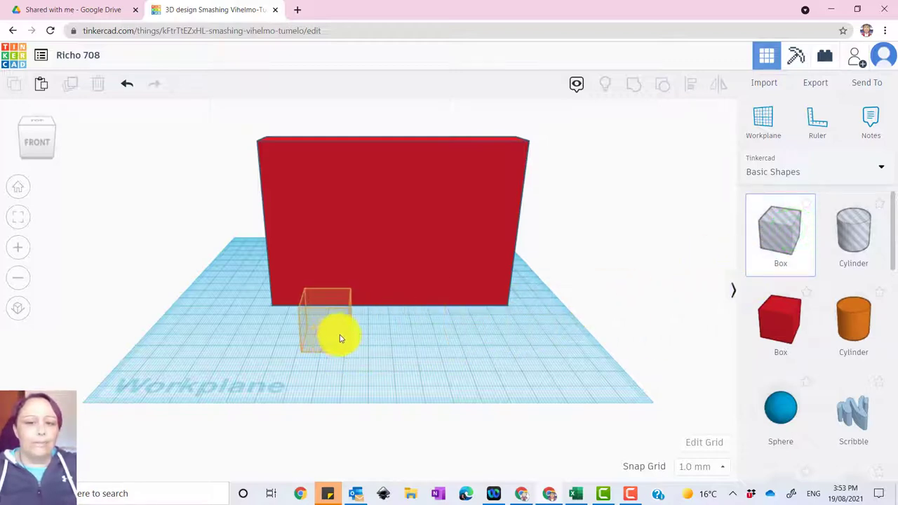
left_click(762, 276)
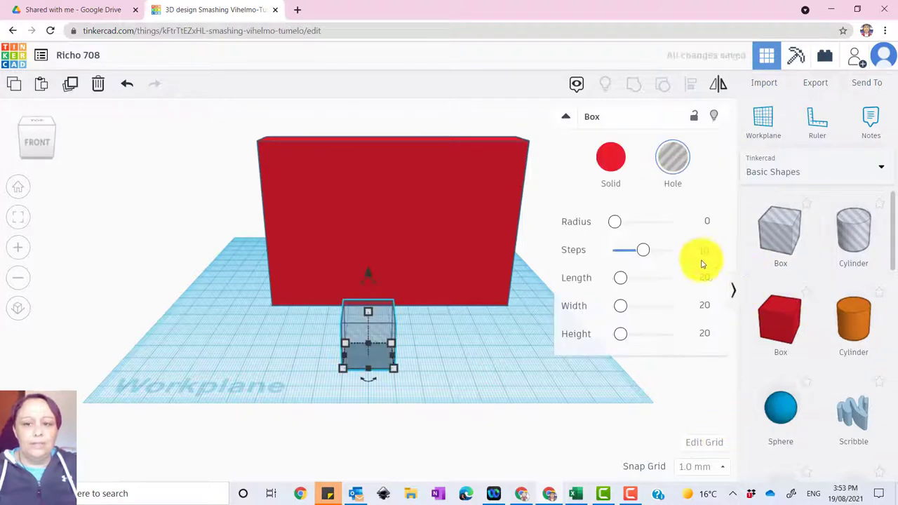
left_click(393, 368)
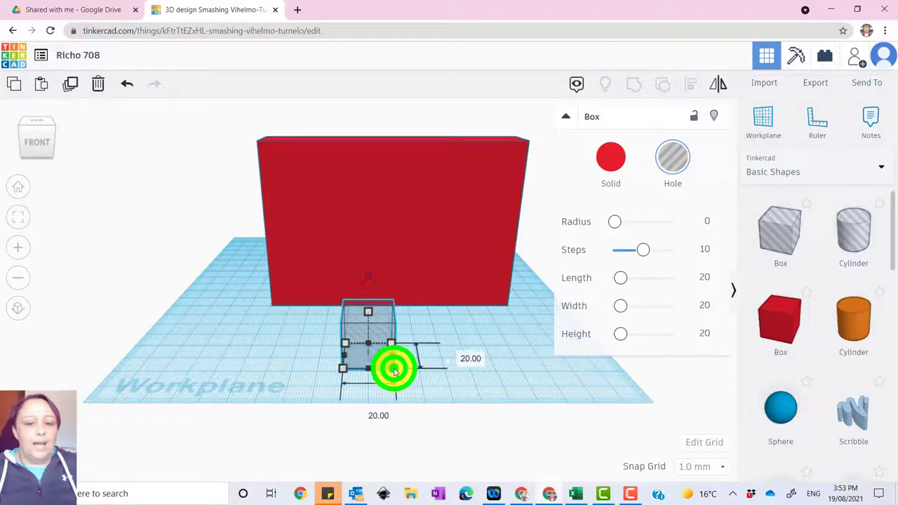
left_click(367, 413)
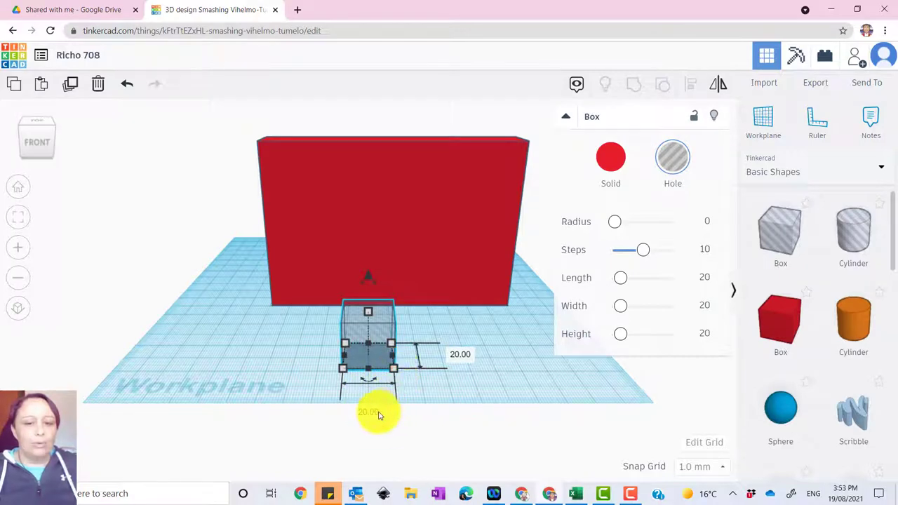
left_click(378, 411)
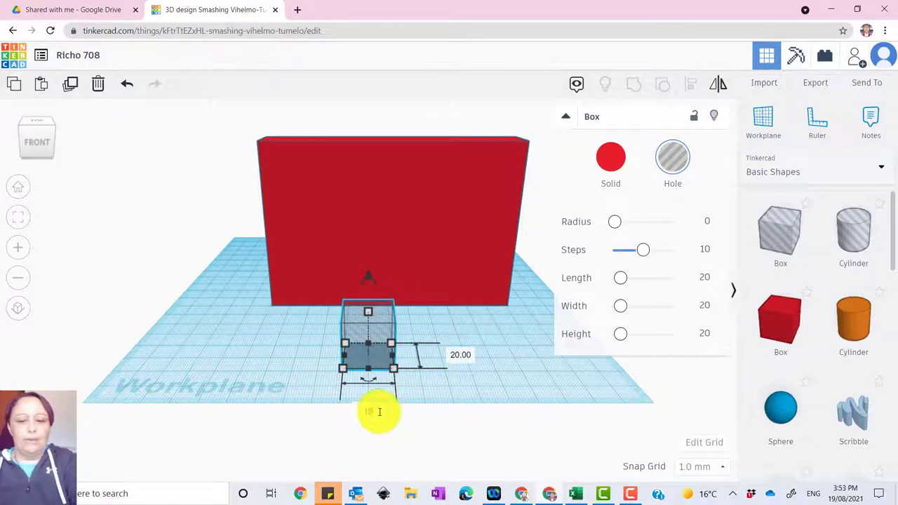
type("100")
key("Return")
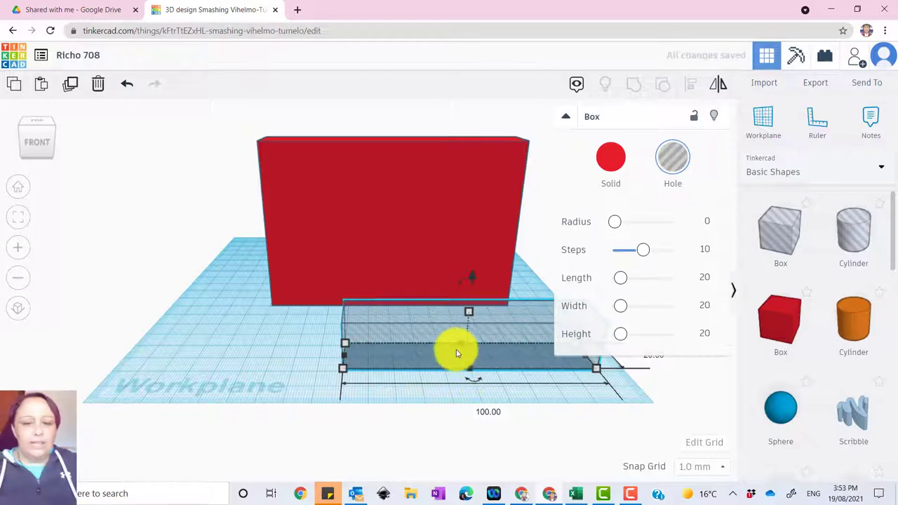
Nudge the hole box left three times and stretch it upward to about 55 mm
key("Left")
key("Left")
key("Left")
key("Left")
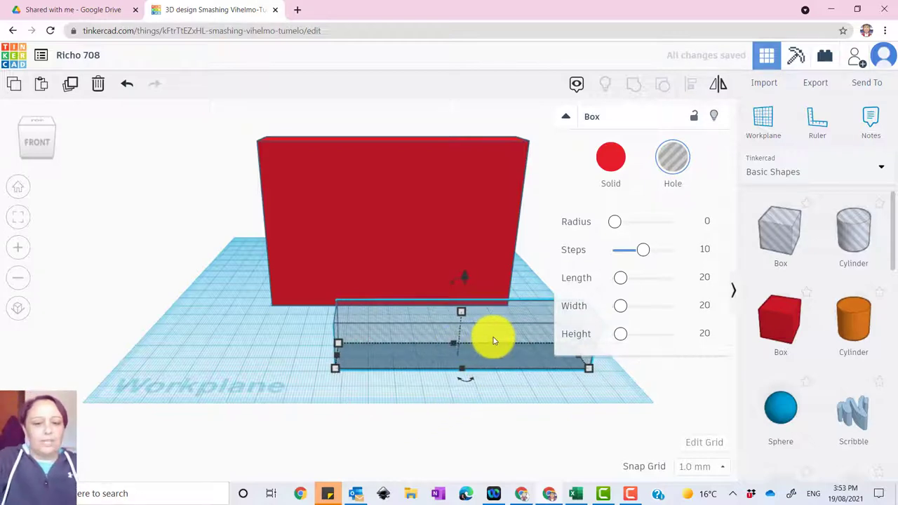
key("Left")
key("Left")
key("Left")
key("Left")
key("Left")
key("Left")
key("Left")
key("Left")
key("Left")
key("Left")
key("Left")
key("Left")
key("Left")
key("Left")
key("Left")
key("Left")
key("Left")
key("Left")
key("Left")
key("Left")
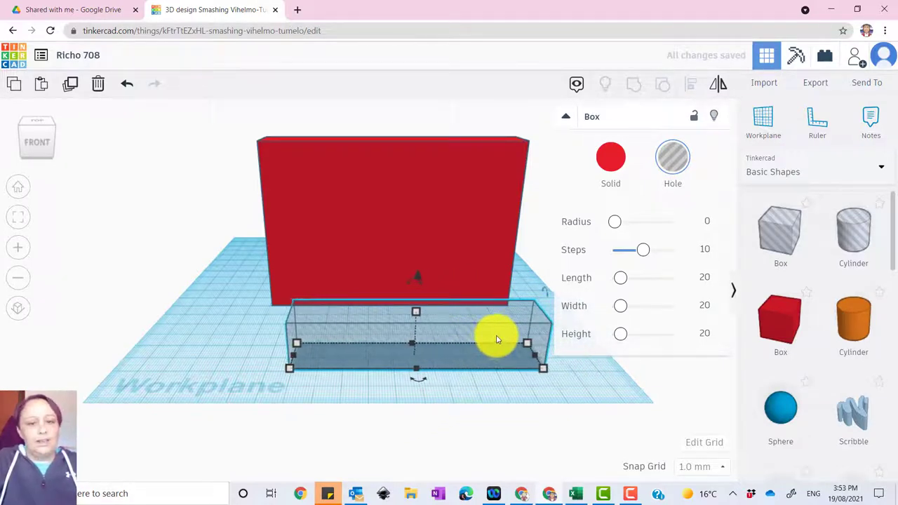
key("Left")
key("Left")
key("Left")
key("Left")
key("Left")
key("Left")
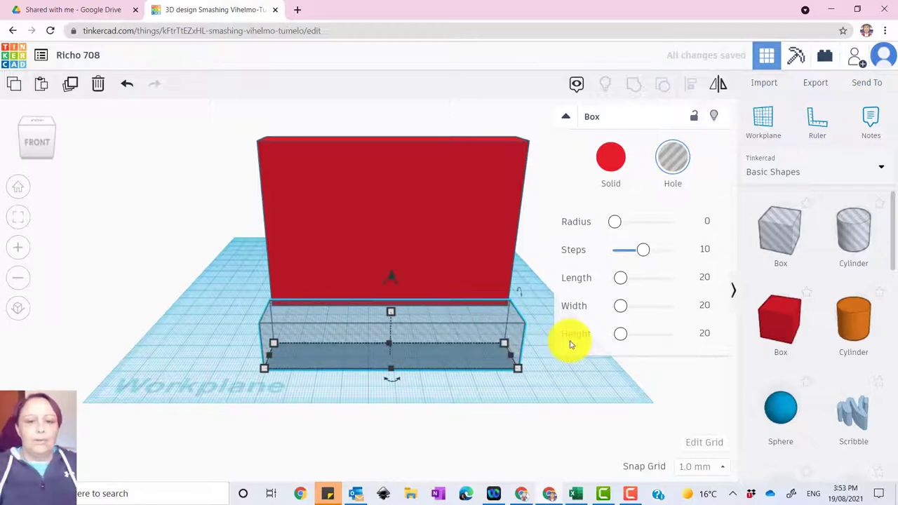
mouse_move(411, 327)
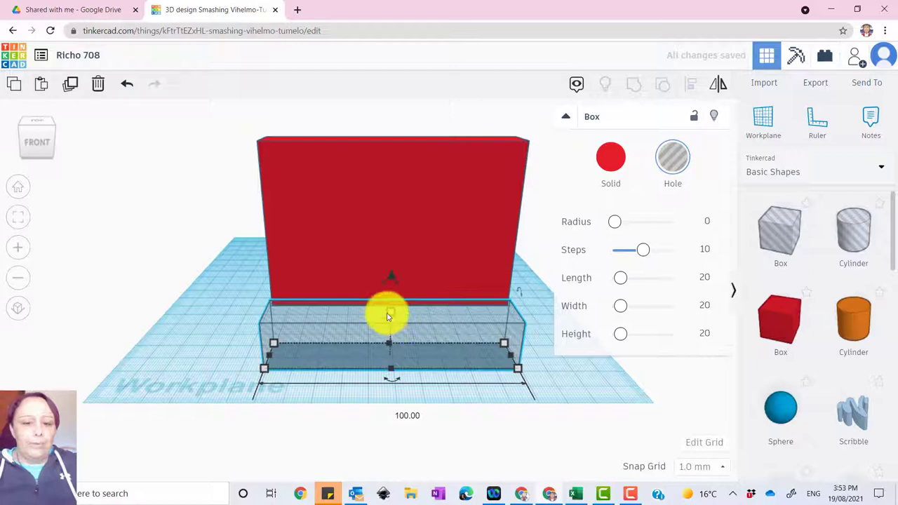
left_click_drag(387, 313, 411, 228)
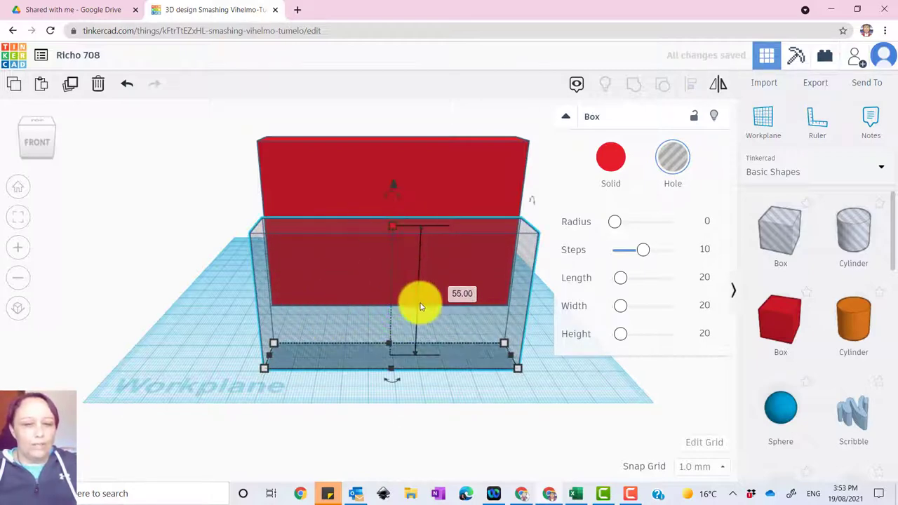
Check the red box's 80 mm height, then set the hole box's height to 55 mm
left_click(417, 165)
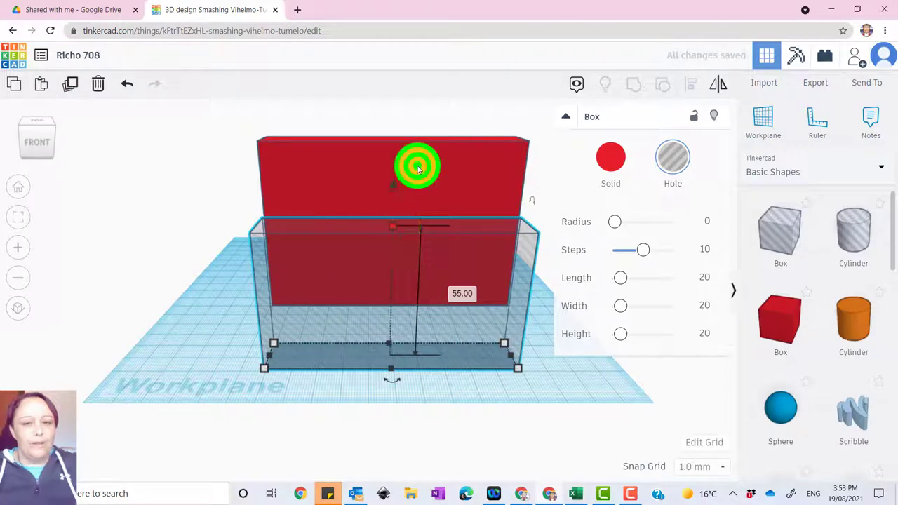
left_click(393, 140)
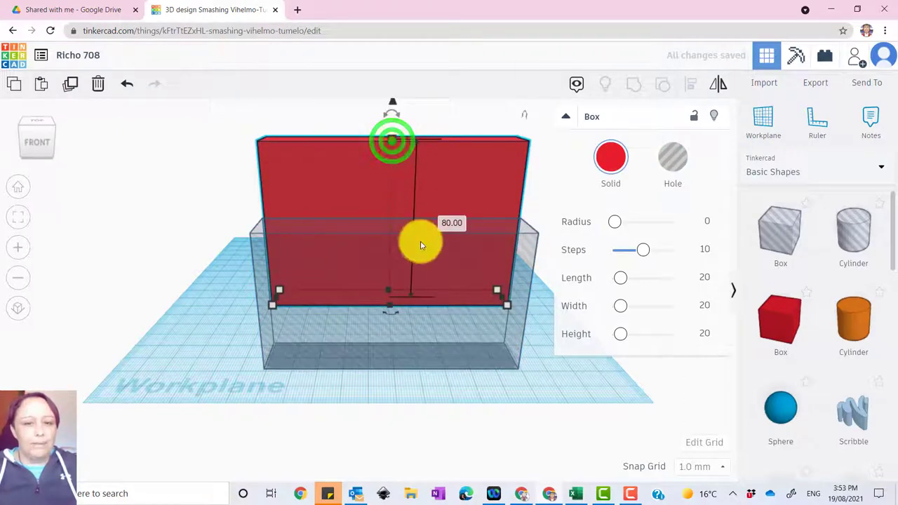
left_click(423, 293)
left_click(392, 231)
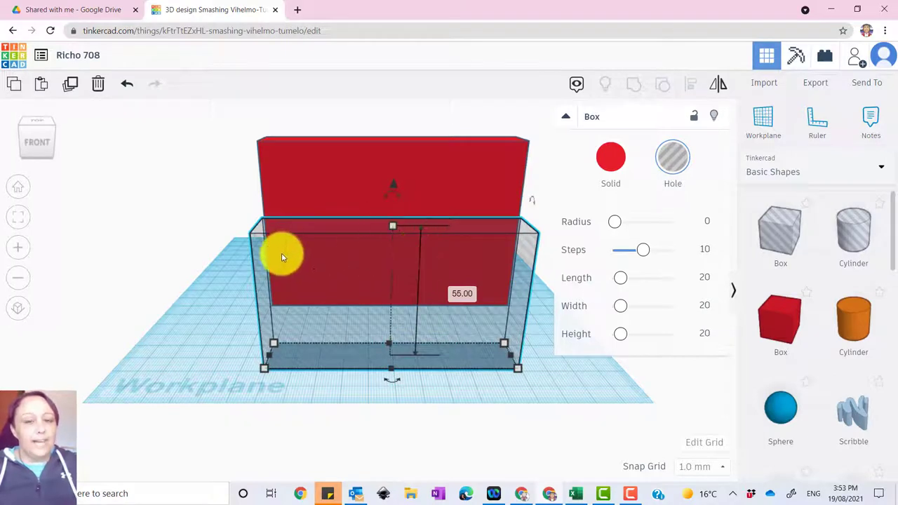
left_click(462, 294)
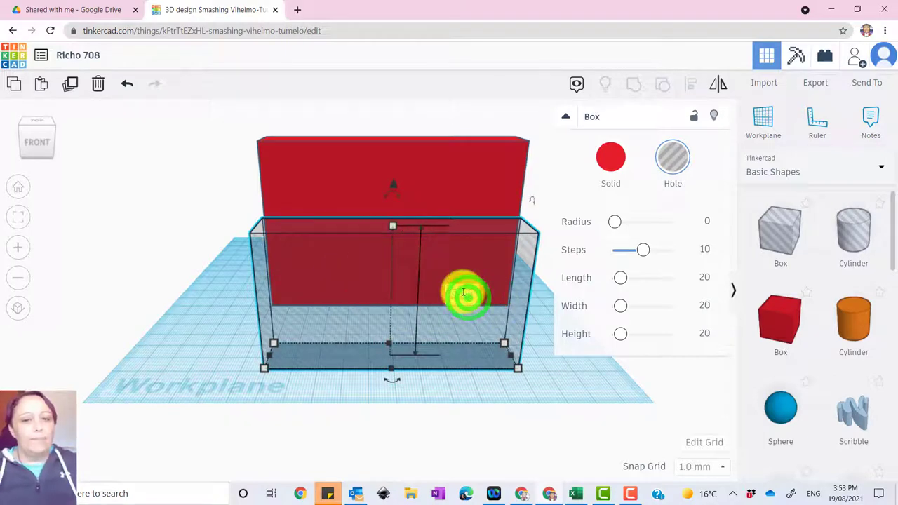
double_click(480, 295)
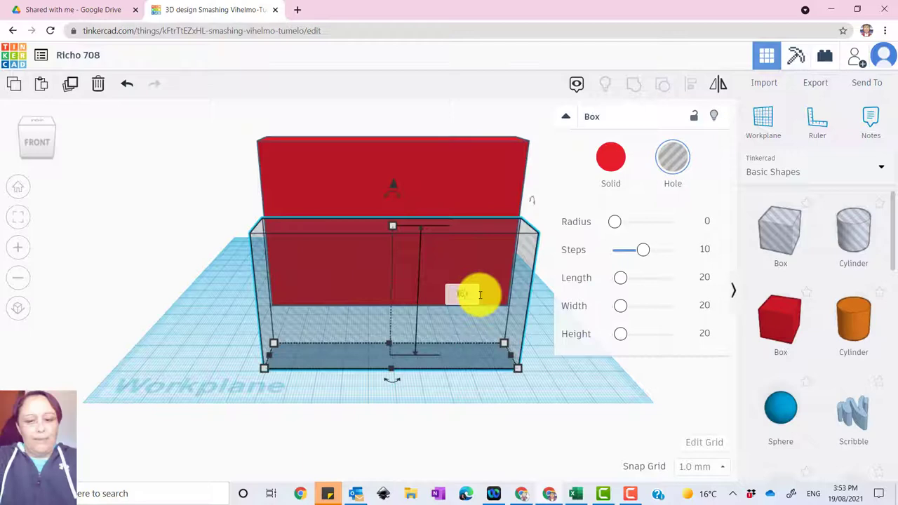
key("Return")
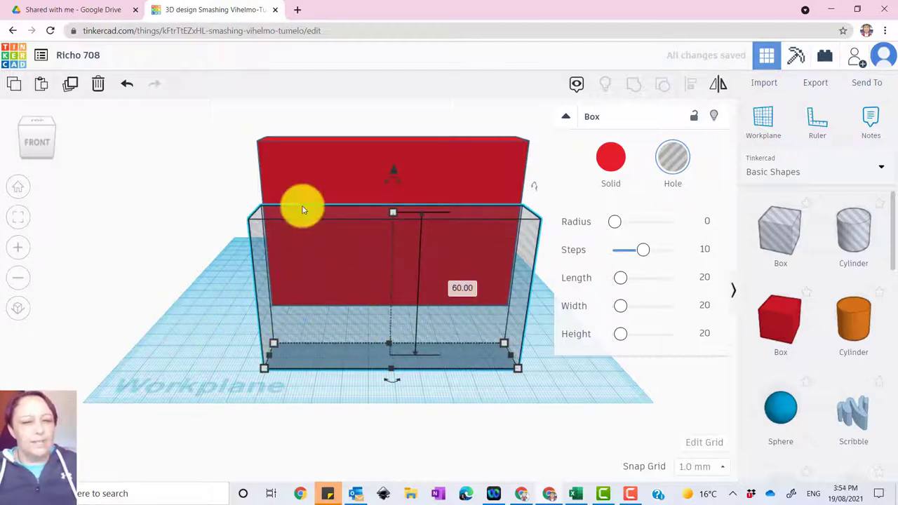
left_click(462, 290)
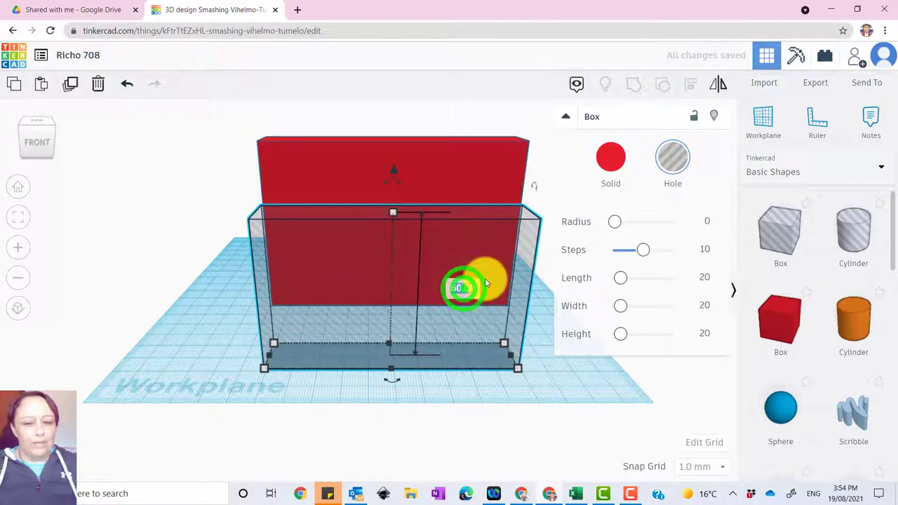
type("55")
key("Return")
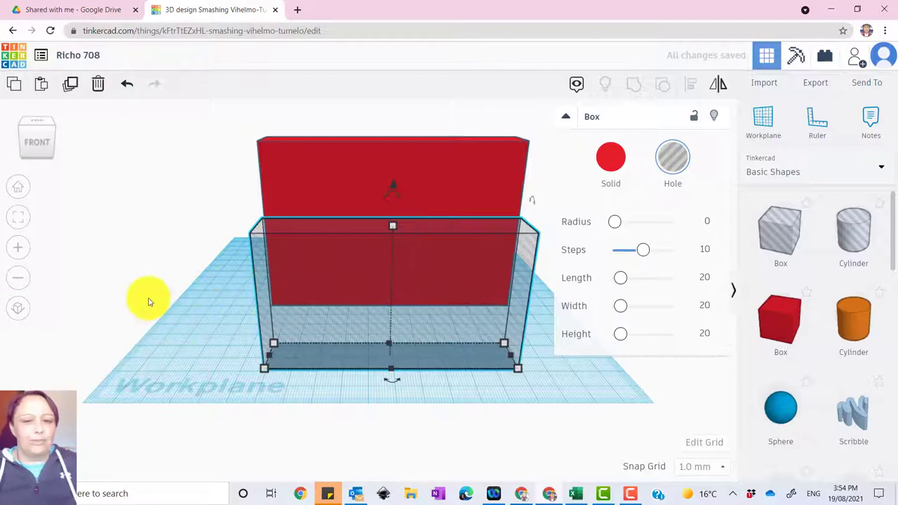
From a side view, slide the hole box into the red box
right_click_drag(203, 301, 538, 370)
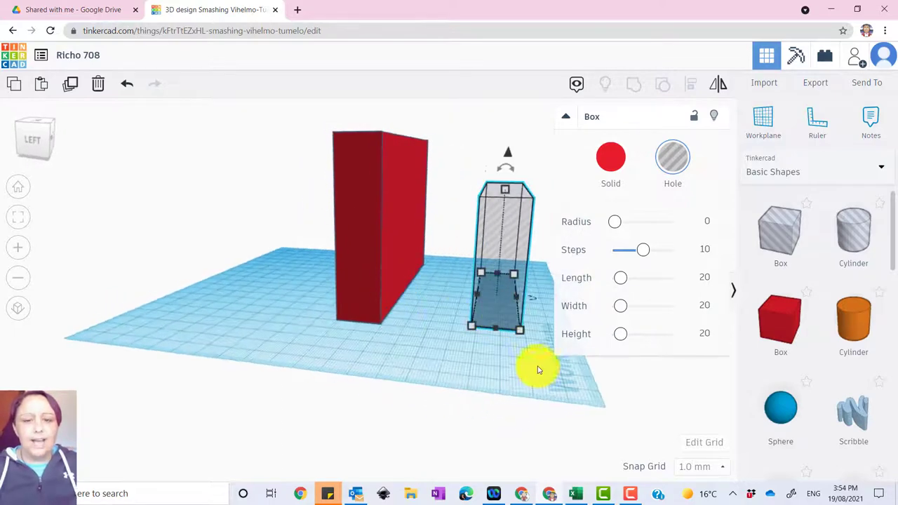
key("Left")
key("Left")
key("Left")
key("Left")
key("Left")
key("Left")
key("Left")
key("Left")
key("Left")
key("Left")
key("Left")
key("Left")
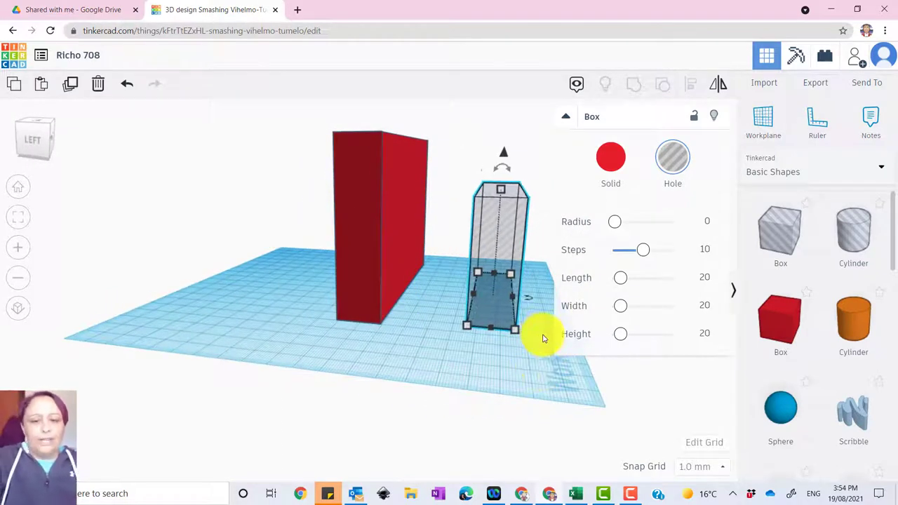
key("Left")
key("Left")
key("Left")
key("Left")
key("Left")
key("Left")
key("Left")
key("Left")
key("Left")
key("Left")
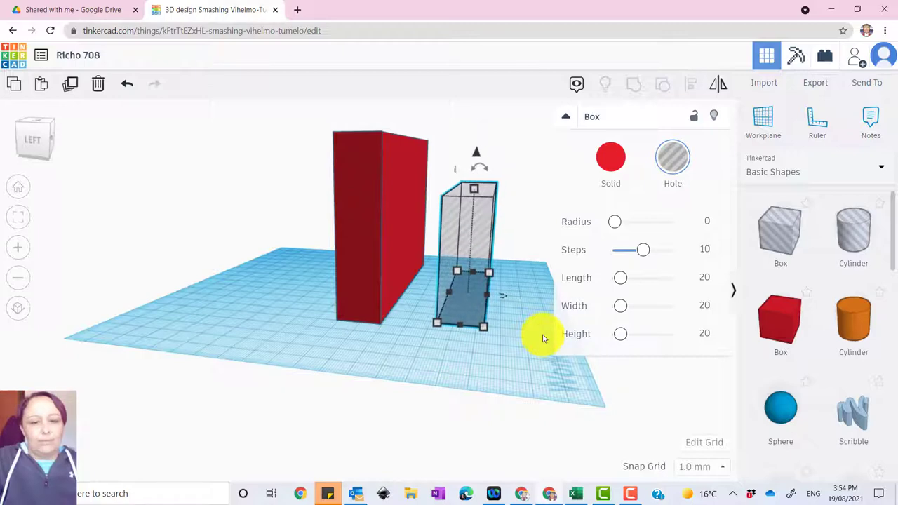
key("Left")
key("Left")
key("Left")
key("Left")
key("Left")
key("Left")
key("Left")
key("Left")
key("Left")
key("Left")
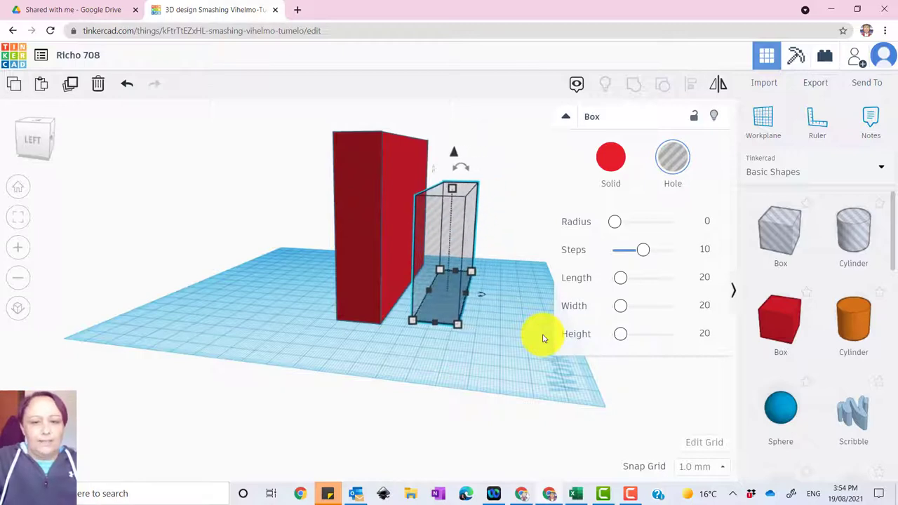
key("Left")
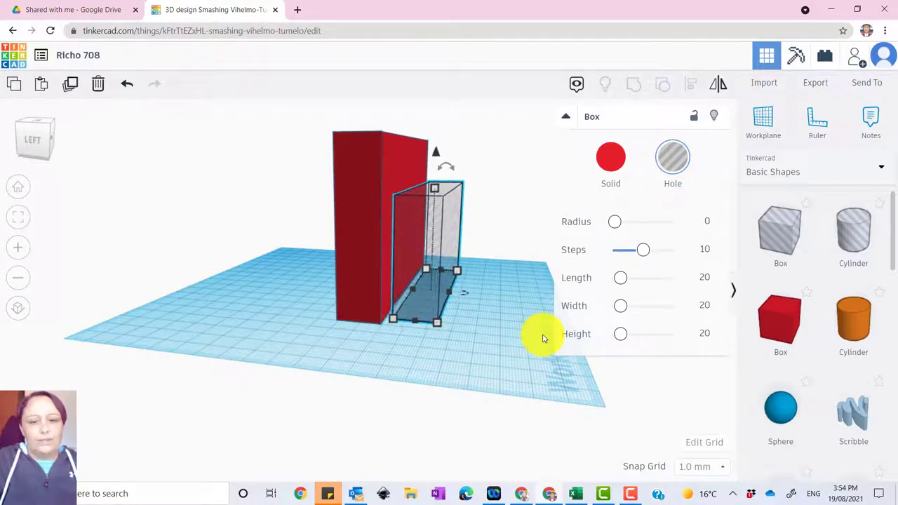
right_click_drag(385, 355, 397, 349)
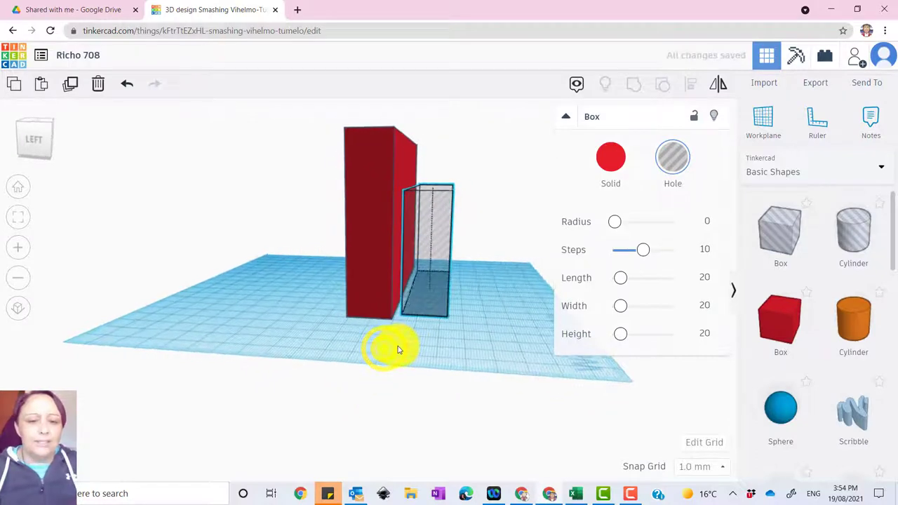
left_click(422, 296)
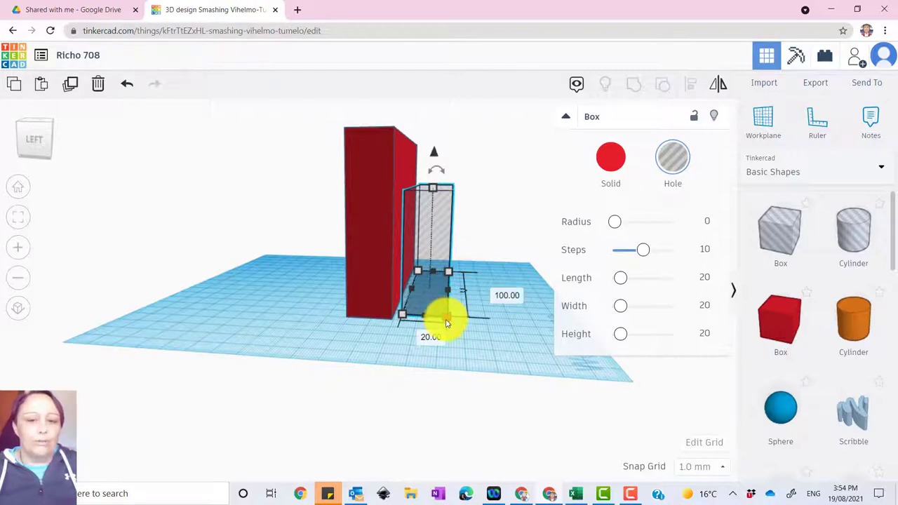
Change the hole box's thickness from 20 to 10 mm and return to the front view
left_click(446, 317)
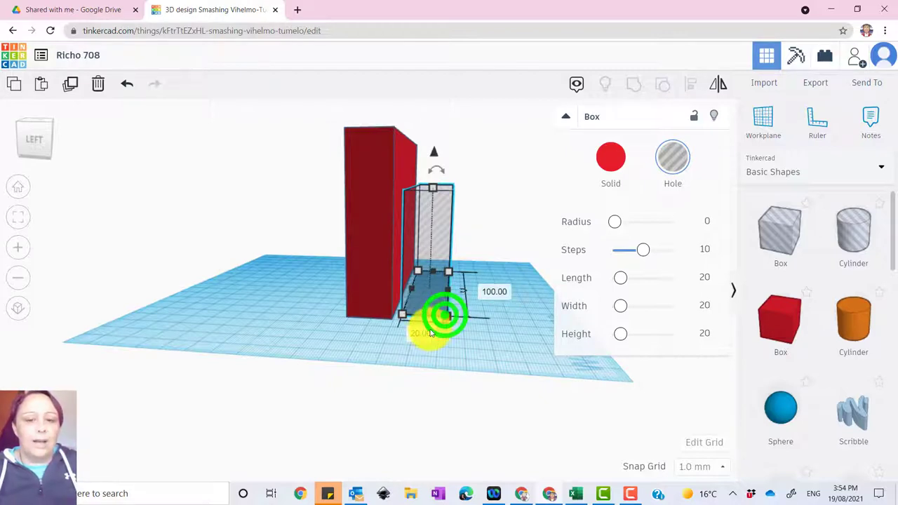
left_click(420, 335)
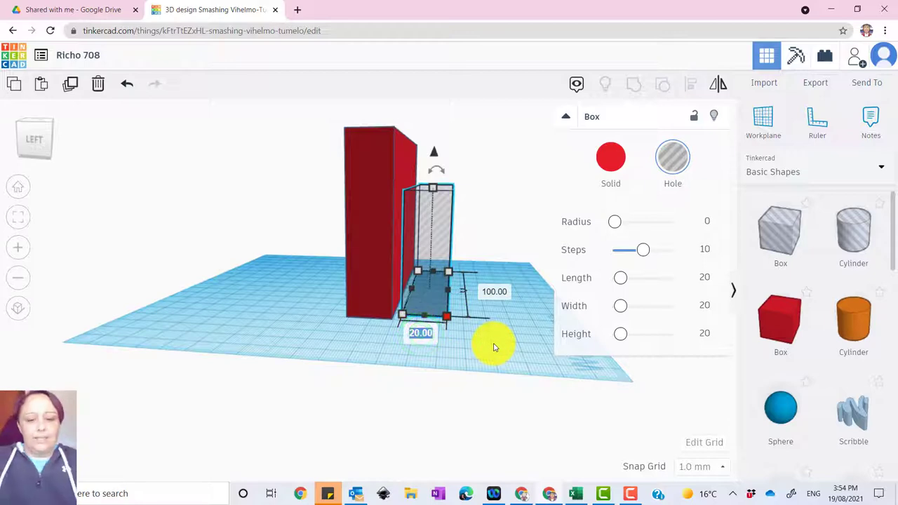
key("Return")
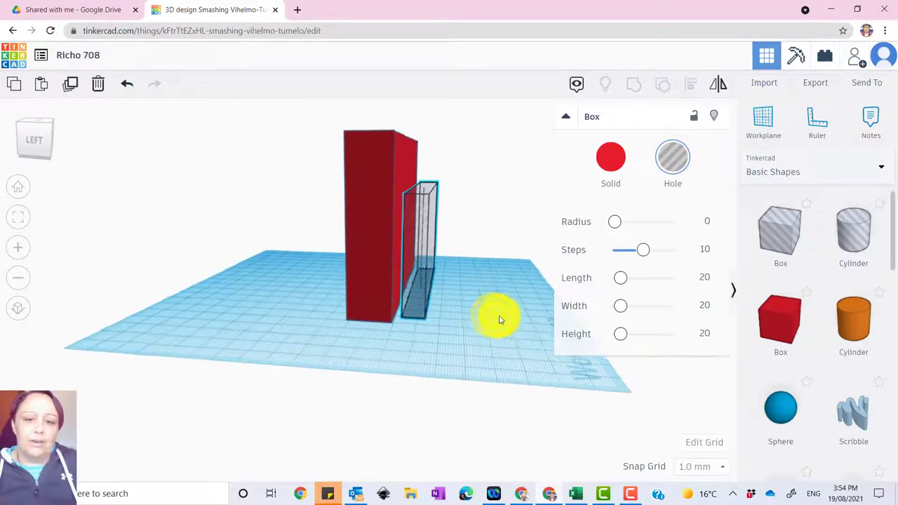
right_click_drag(491, 317, 430, 315)
right_click_drag(486, 323, 281, 319)
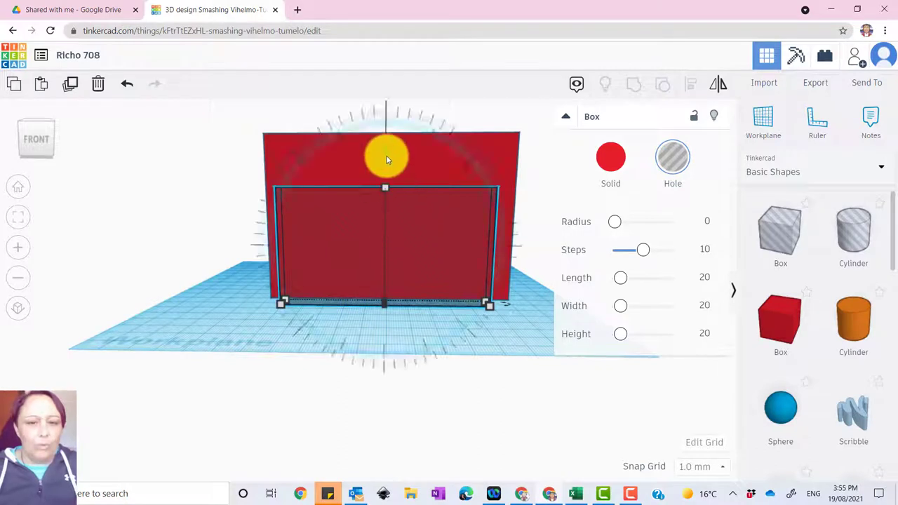
Lift the hole box 10 mm and nudge it into the red box, centring it from the front
left_click_drag(384, 156, 388, 116)
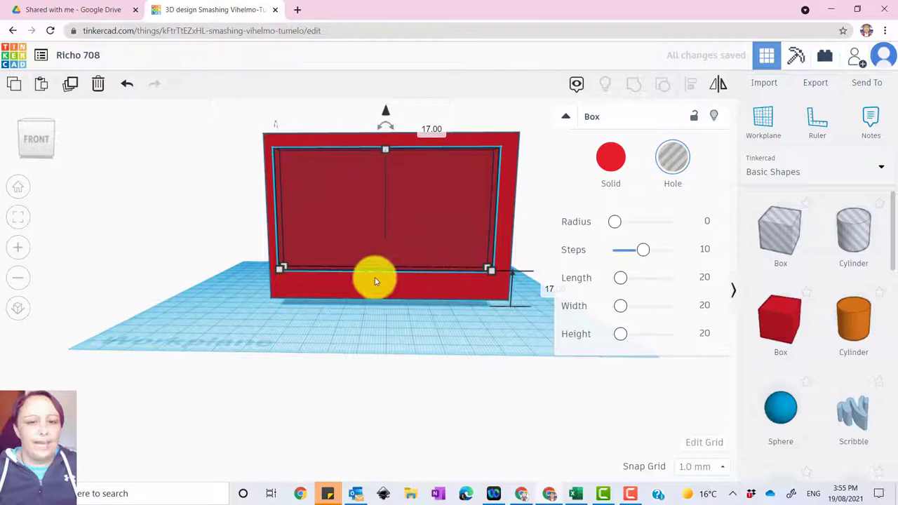
right_click_drag(200, 269, 353, 274)
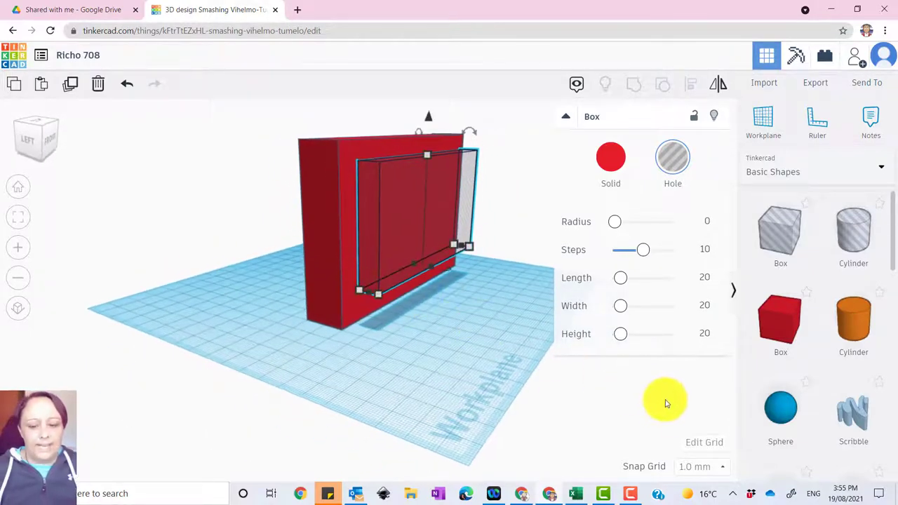
right_click_drag(239, 310, 458, 328)
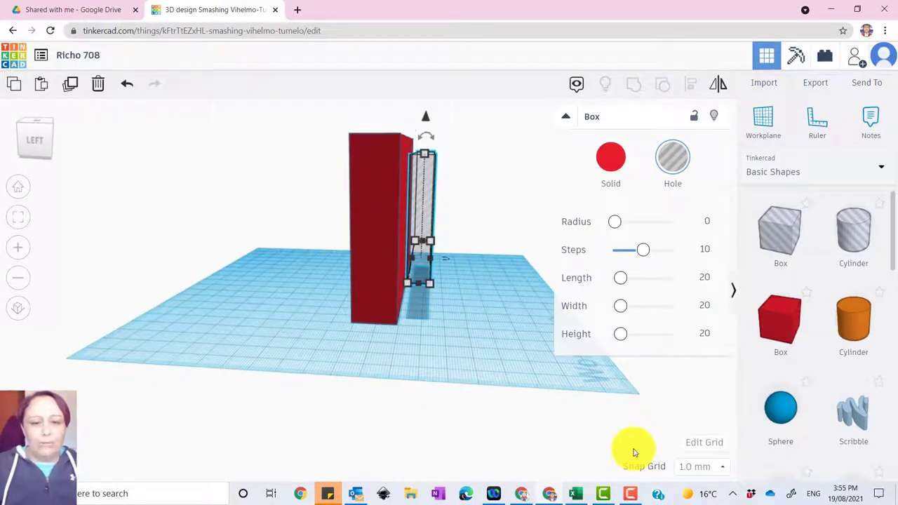
key("Left")
key("Left")
key("Left")
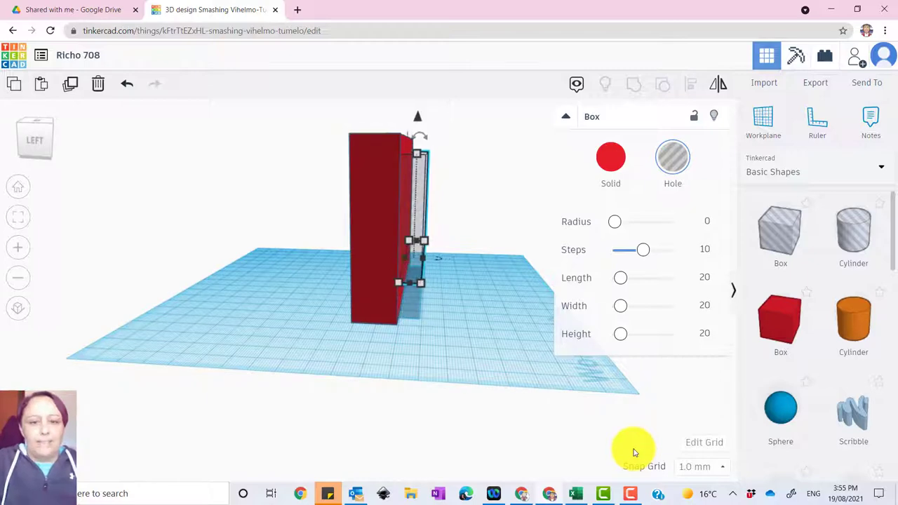
key("Left")
key("Left")
key("Left")
key("Left")
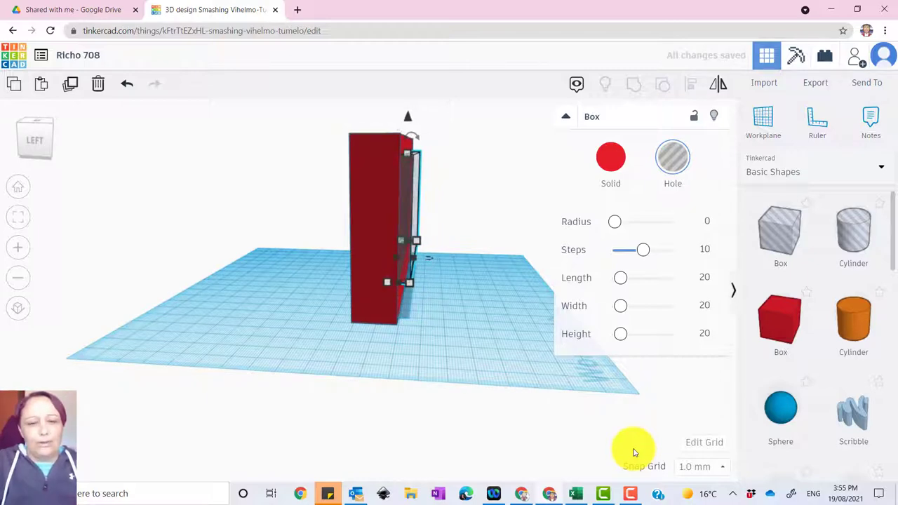
right_click_drag(465, 298, 249, 293)
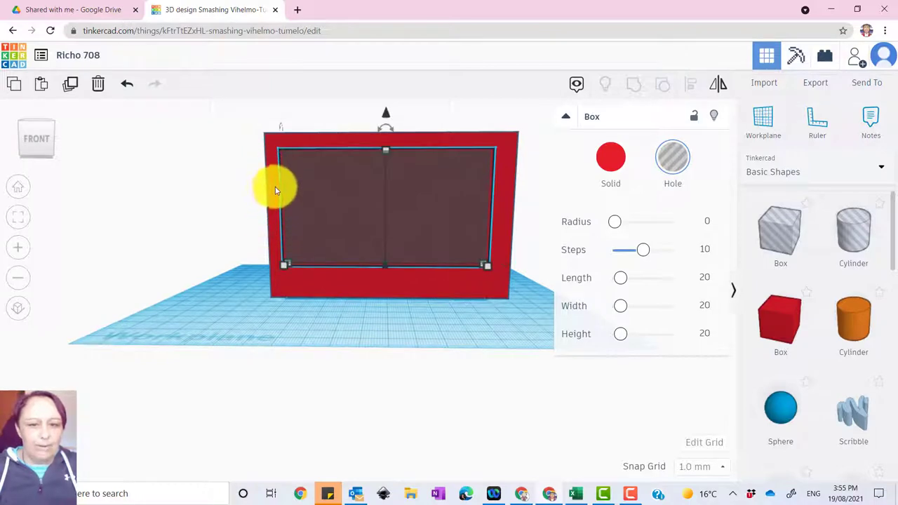
key("Right")
key("Right")
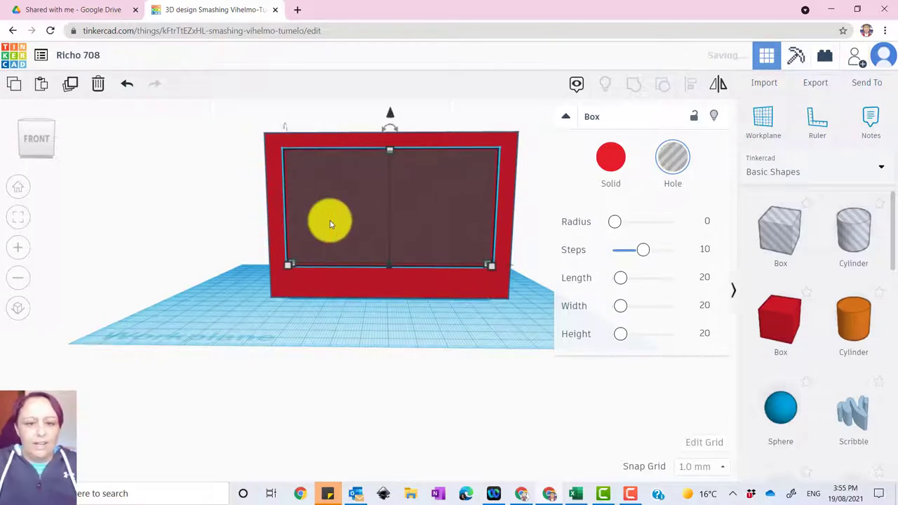
Increase the hole's height to 60 mm and check the inset from the side
right_click_drag(435, 292, 436, 345)
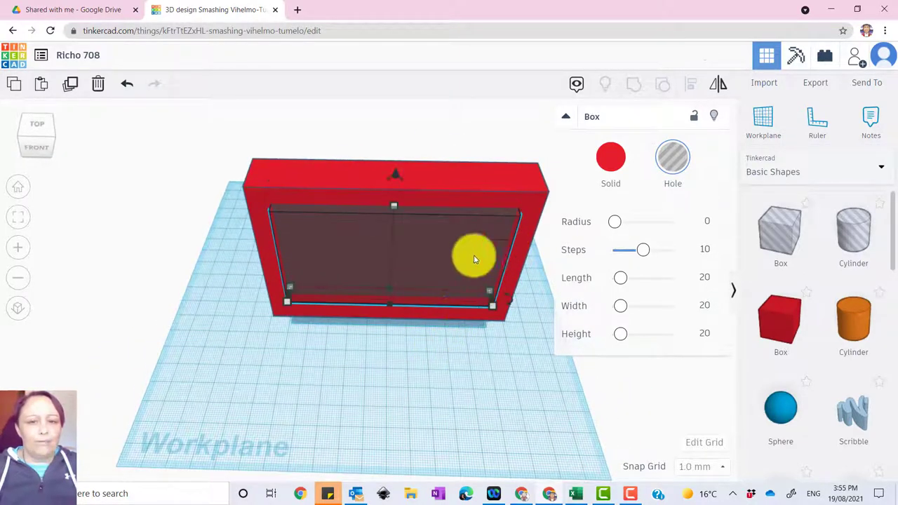
right_click_drag(482, 316, 481, 285)
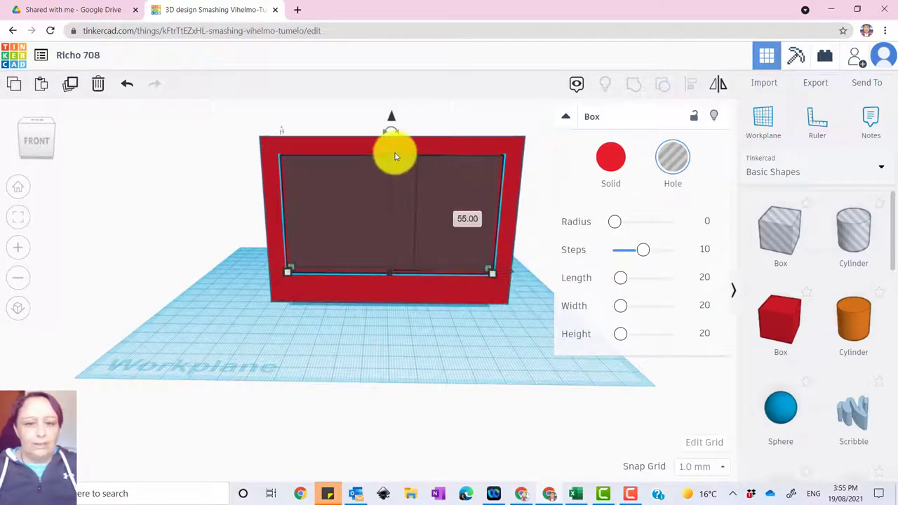
left_click_drag(392, 157, 392, 154)
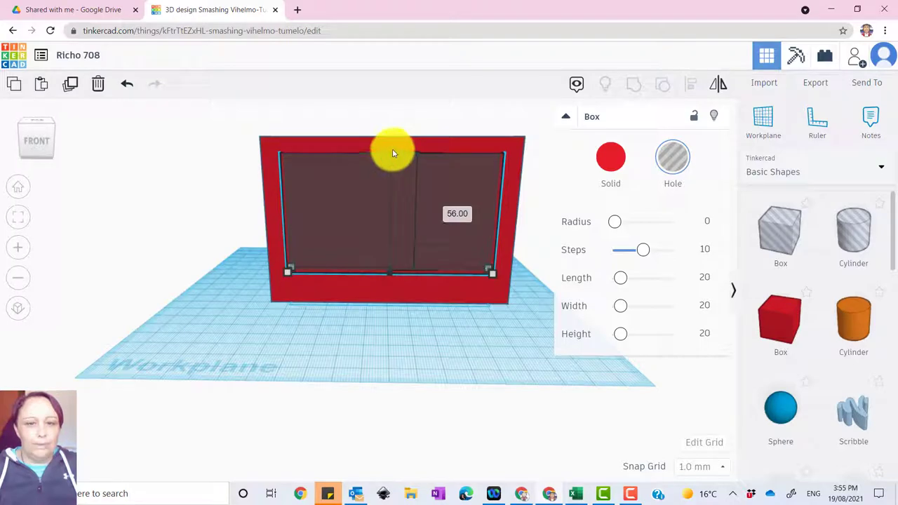
right_click_drag(219, 307, 402, 205)
left_click(391, 152)
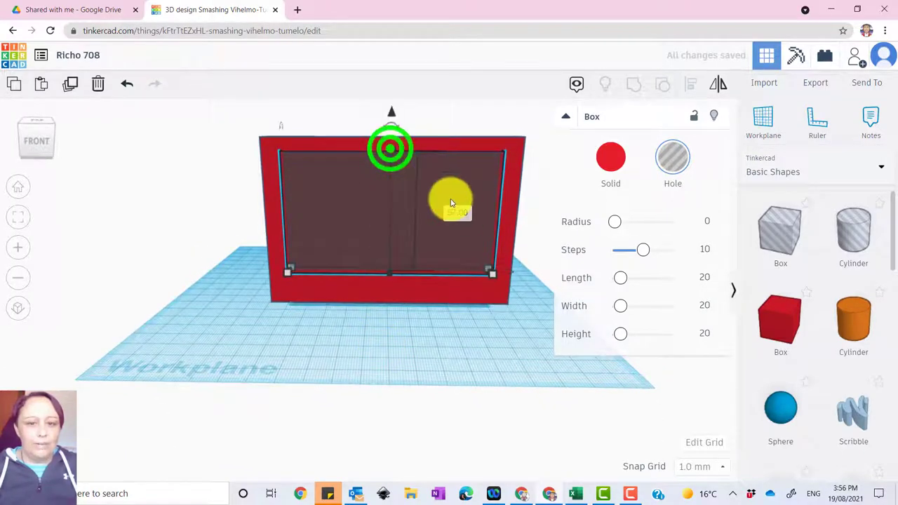
left_click(456, 210)
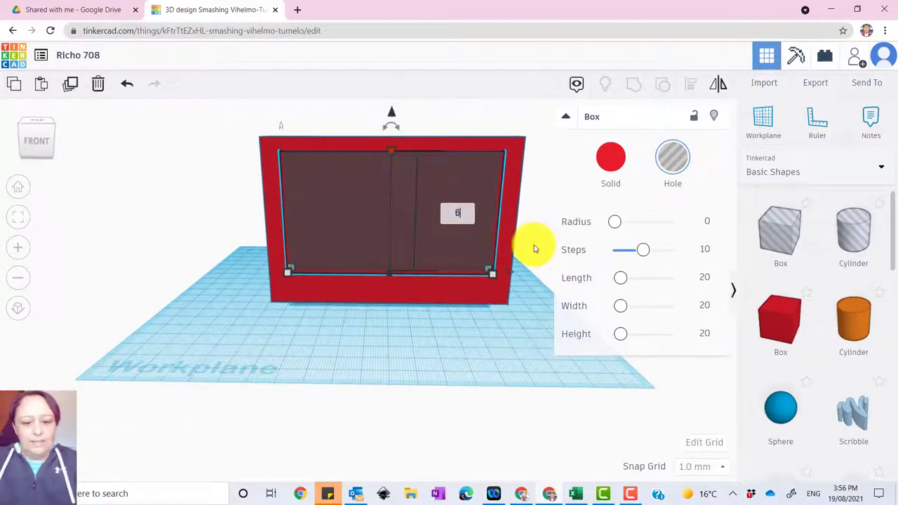
type("60")
key("Return")
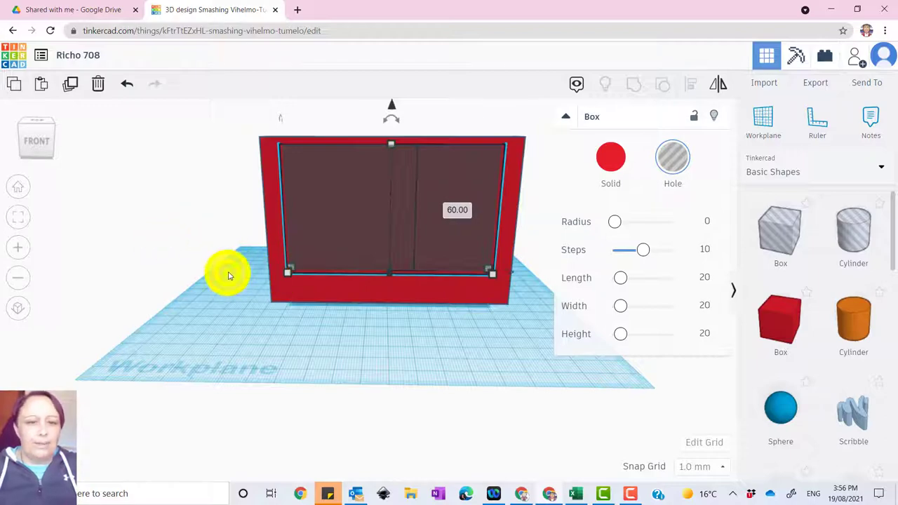
right_click_drag(228, 275, 404, 285)
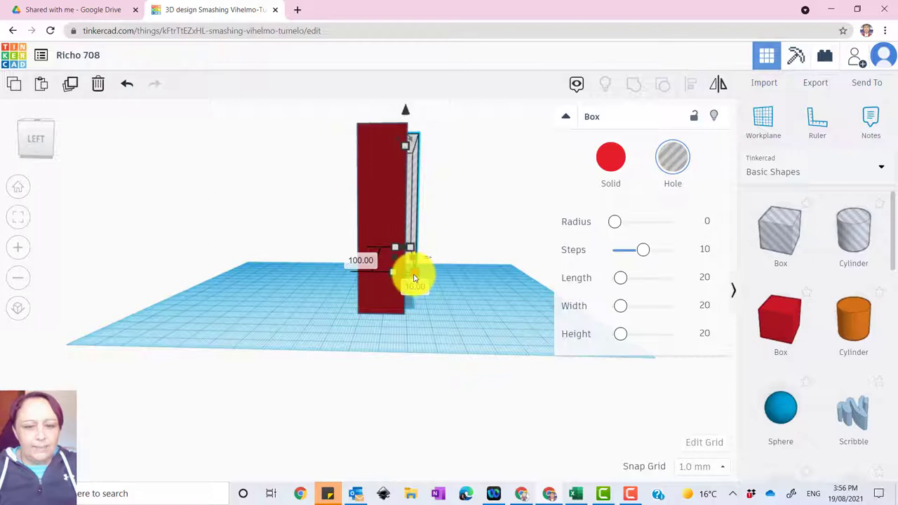
left_click(415, 278)
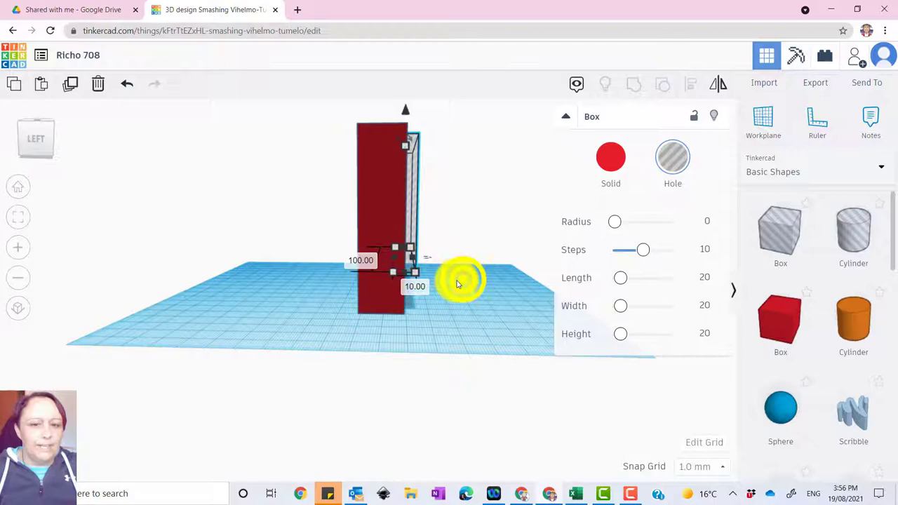
right_click_drag(460, 278, 240, 295)
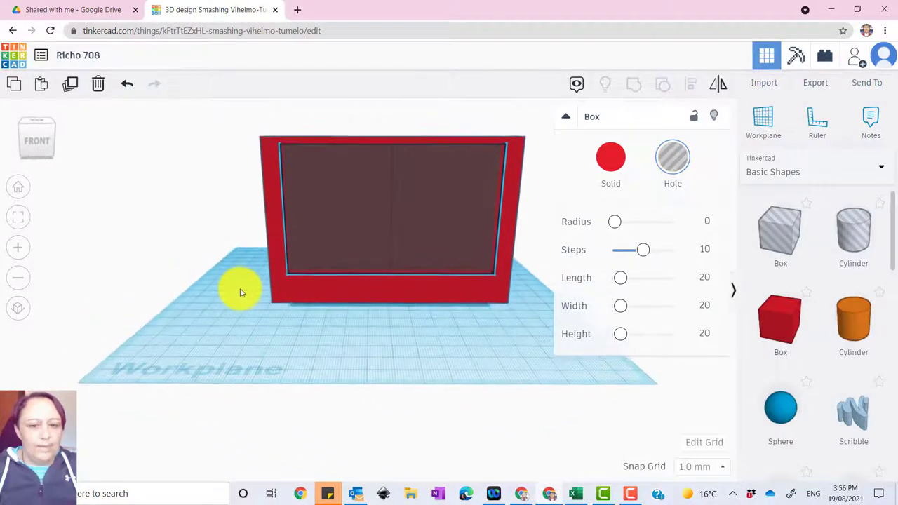
Select both the red box and the hole with a selection box and group them
scroll(418, 357, "down", 3)
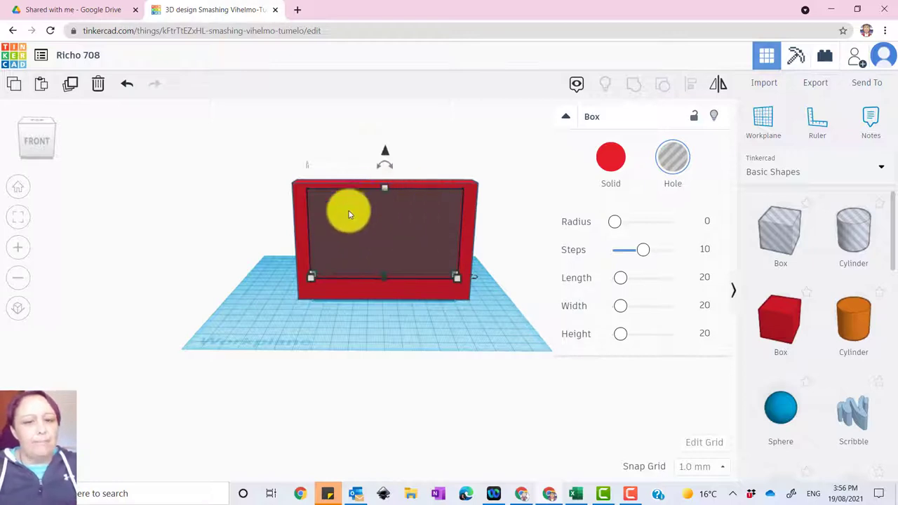
left_click_drag(255, 141, 539, 331)
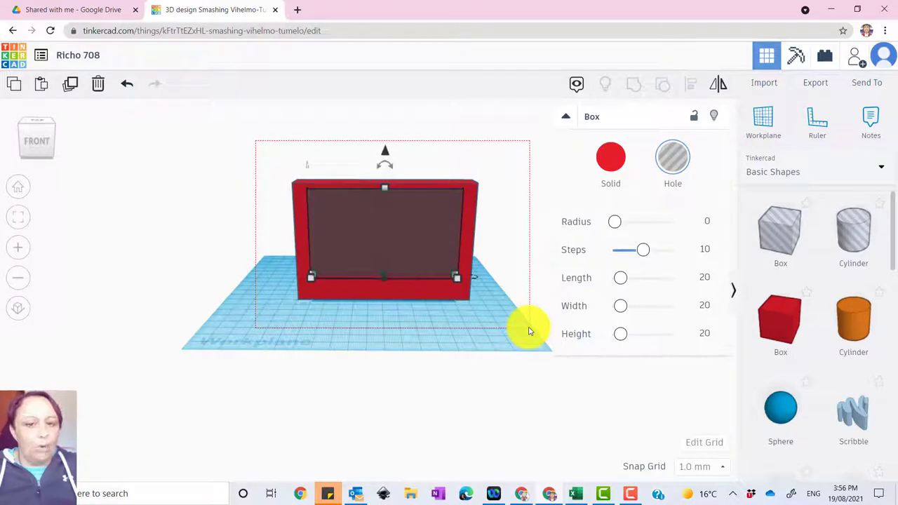
left_click_drag(529, 331, 526, 327)
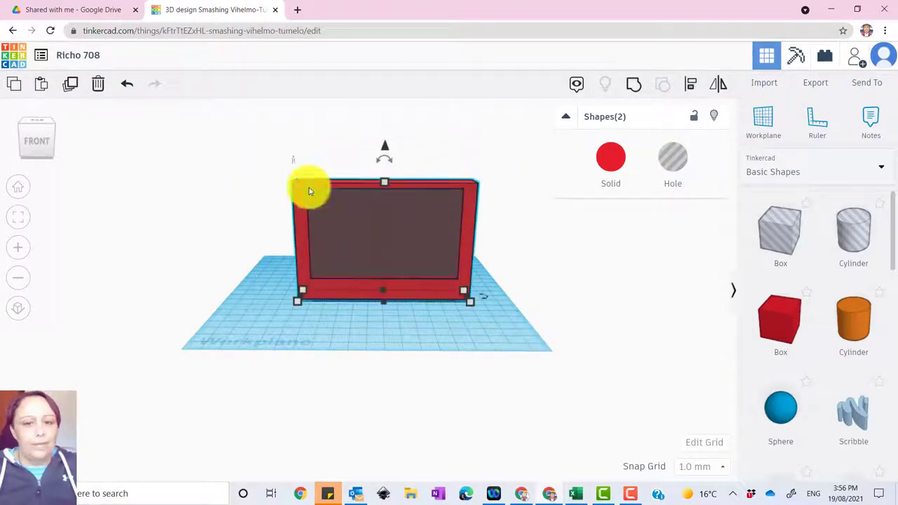
left_click_drag(255, 137, 531, 327)
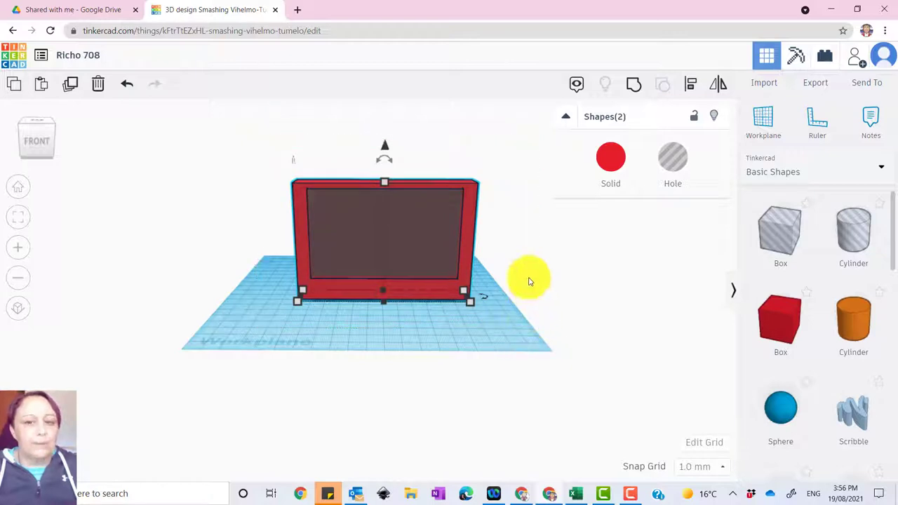
left_click(635, 85)
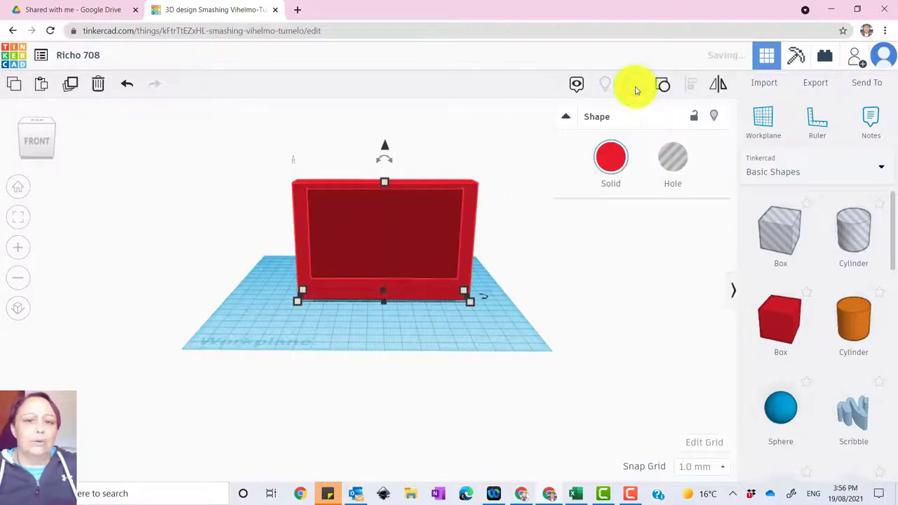
Orbit around the grouped frame and select it to check its depth
mouse_move(298, 337)
right_mouse_down()
mouse_move(413, 353)
mouse_move(443, 386)
mouse_move(459, 374)
mouse_move(331, 372)
mouse_move(268, 357)
mouse_move(290, 343)
mouse_move(300, 320)
mouse_move(300, 329)
right_mouse_up()
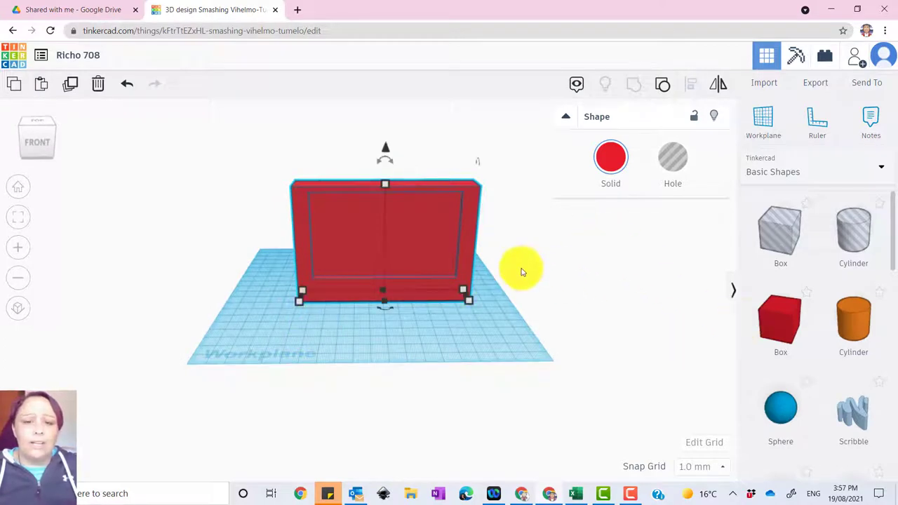
right_click_drag(519, 271, 521, 351)
left_click(390, 297)
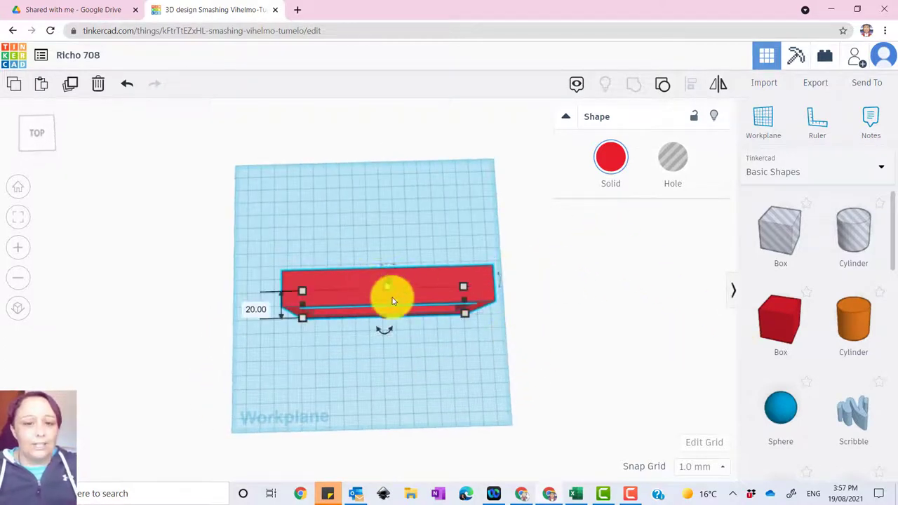
right_click_drag(425, 357, 414, 285)
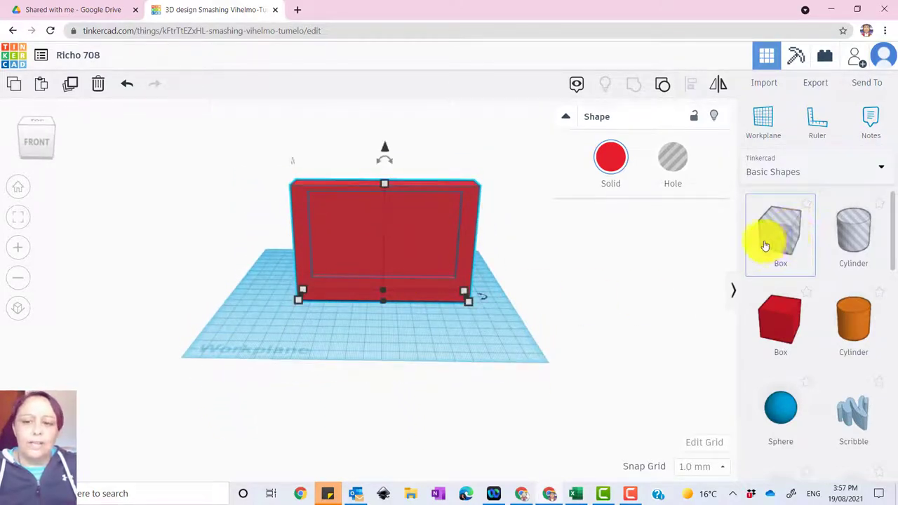
Place a new Box hole at the frame's base and set its length to 110 mm
left_click_drag(795, 235, 321, 334)
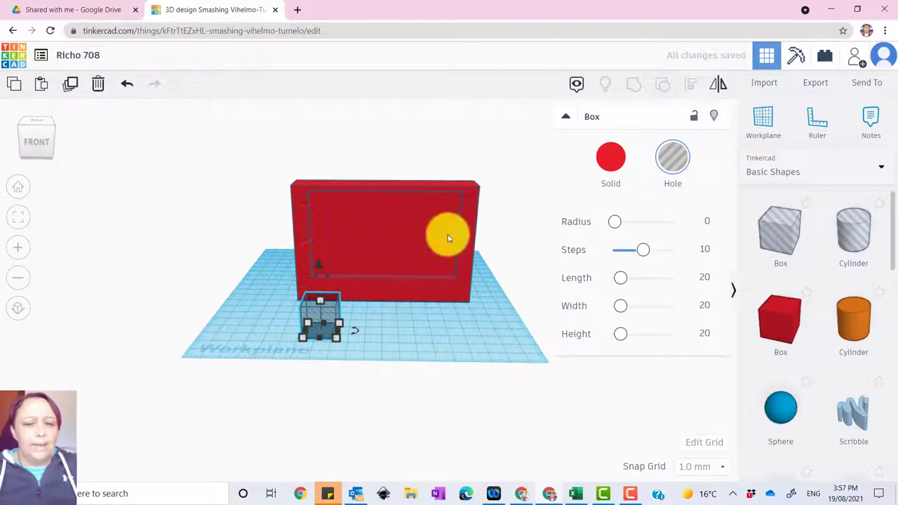
left_click(338, 338)
left_click(316, 371)
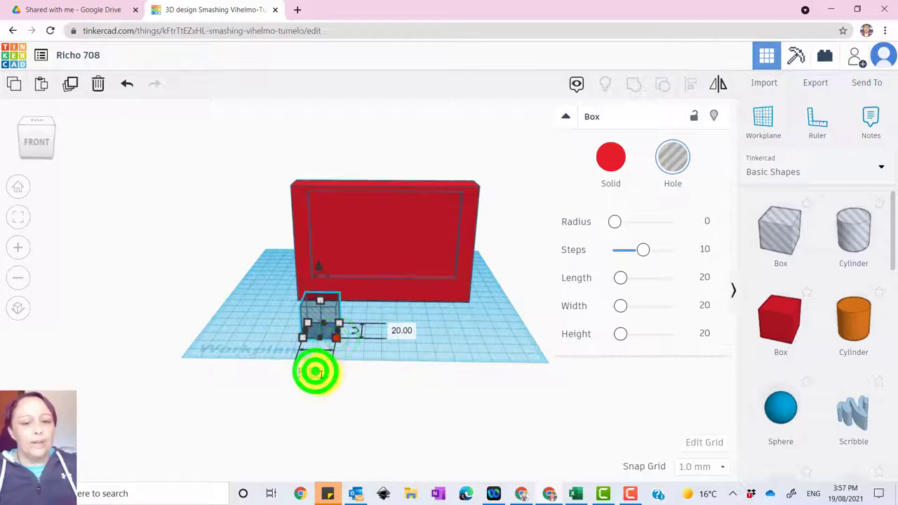
type("1")
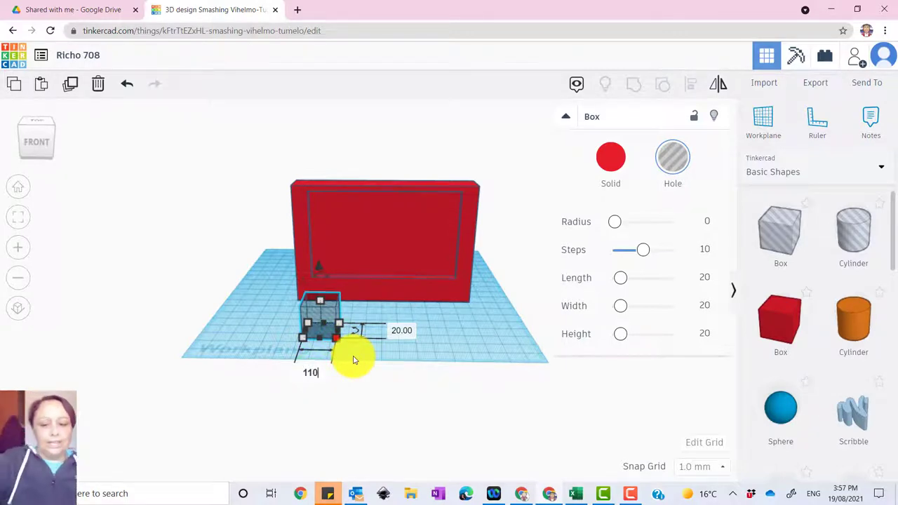
type("10")
key("Return")
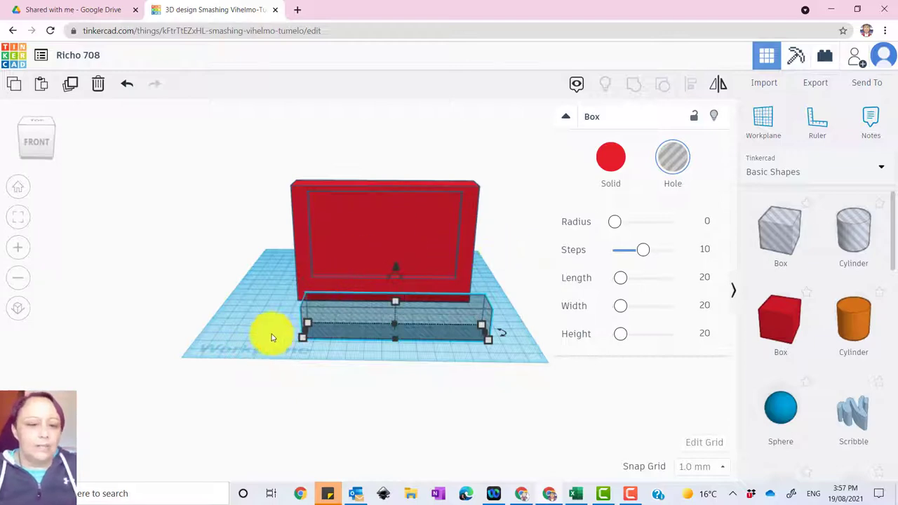
Stretch the new hole box much taller and set its width to 4 mm
right_click_drag(254, 318, 457, 268)
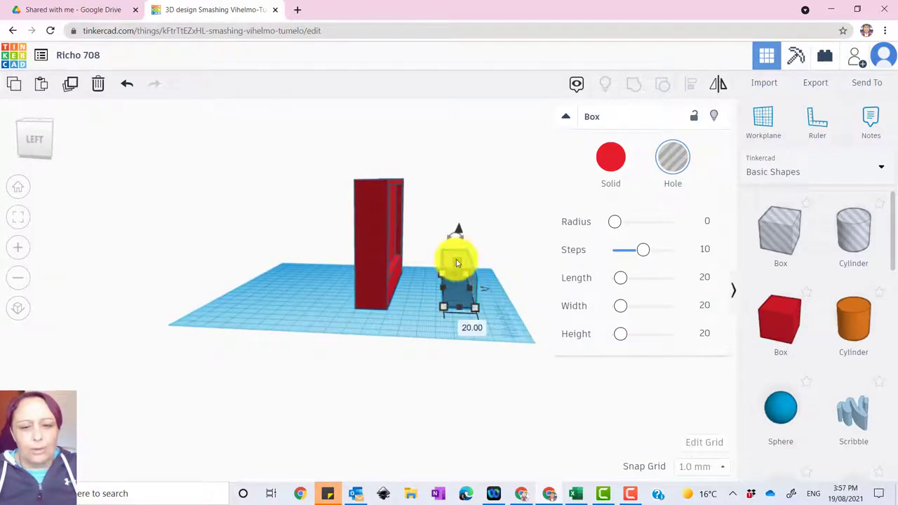
left_click_drag(457, 263, 460, 181)
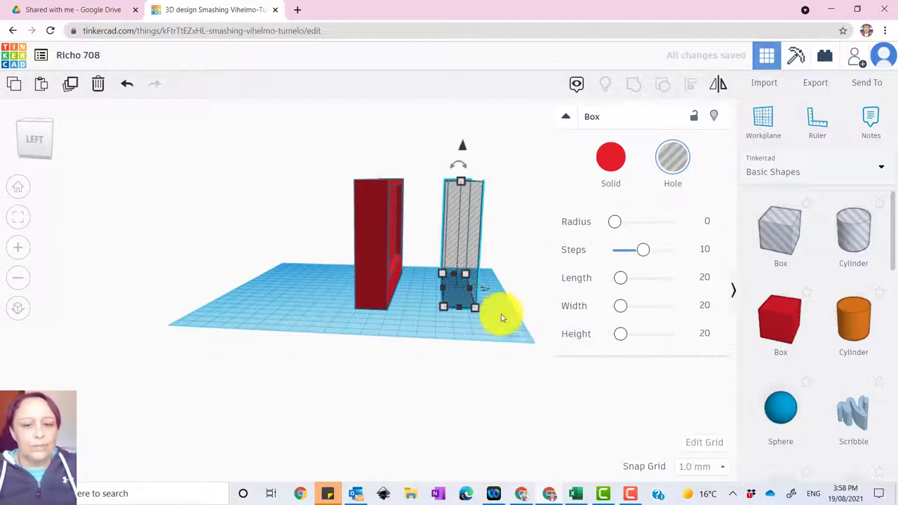
left_click_drag(475, 308, 453, 309)
left_click(448, 324)
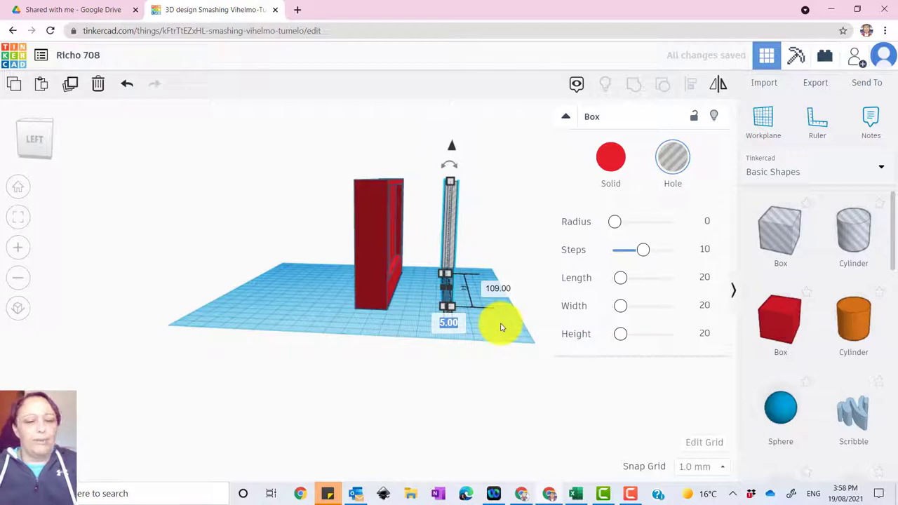
type("4")
key("Return")
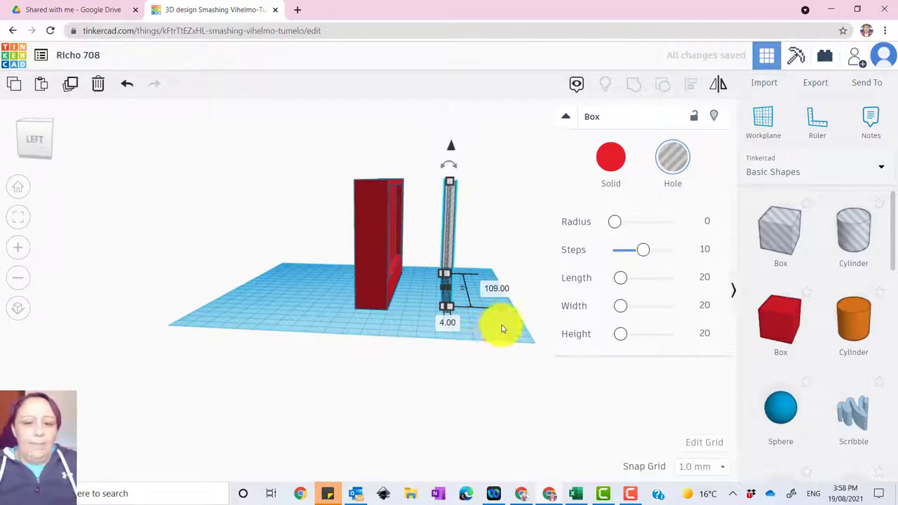
In front view, nudge the hole box left, lower its top to 67 mm and lift it off the workplane
right_click_drag(501, 325, 296, 357)
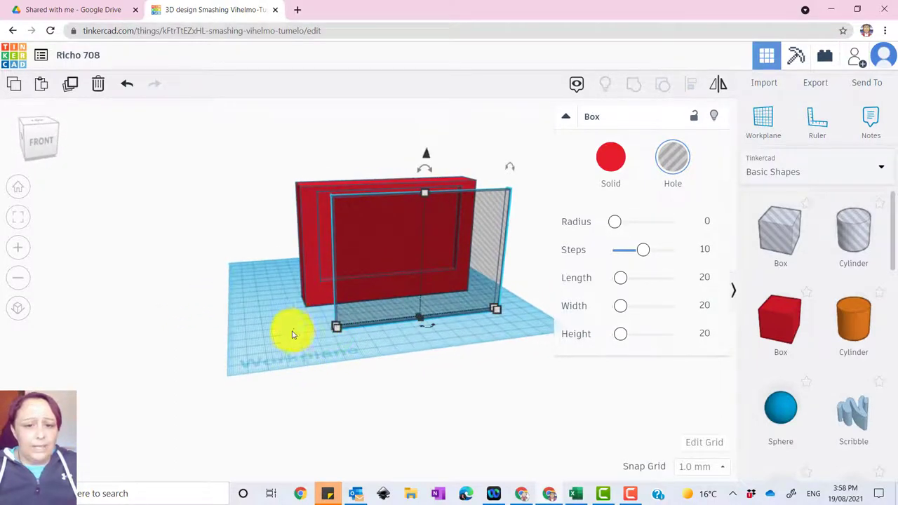
right_click_drag(281, 324, 256, 307)
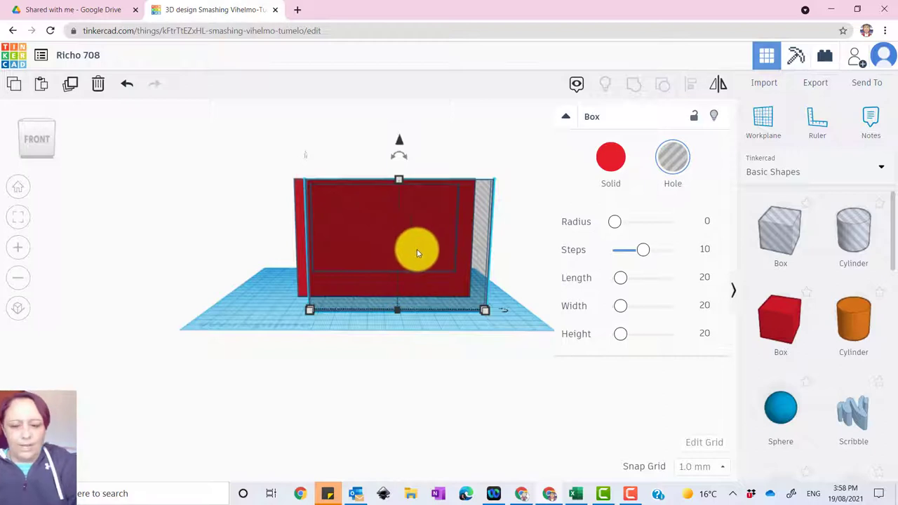
key("Left")
key("Left")
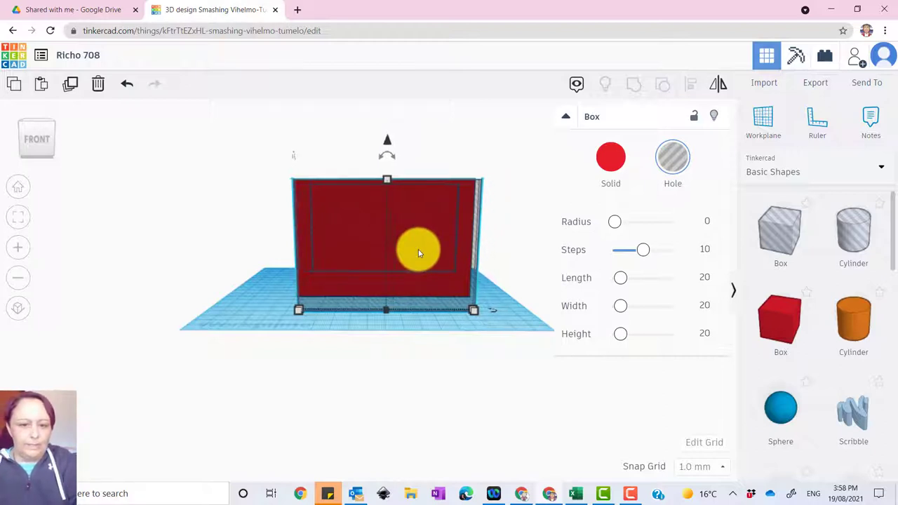
key("Left")
key("Left")
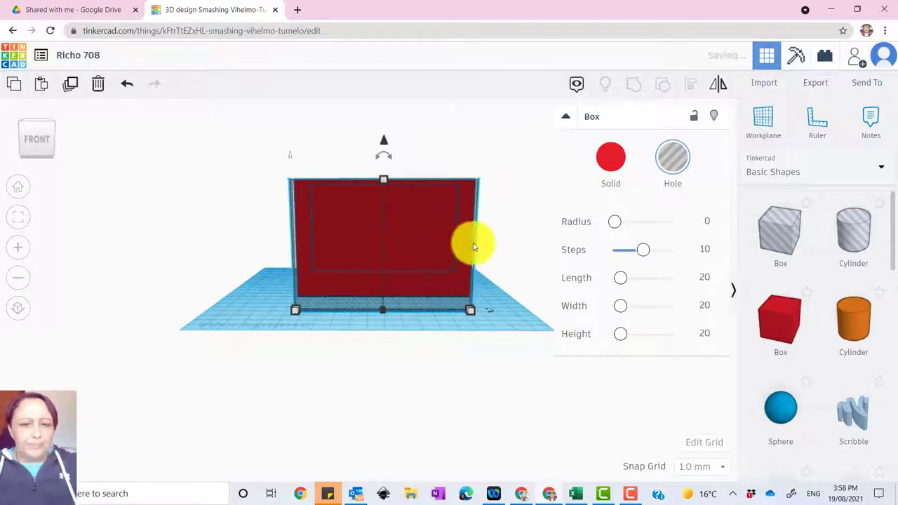
left_click_drag(383, 183, 382, 201)
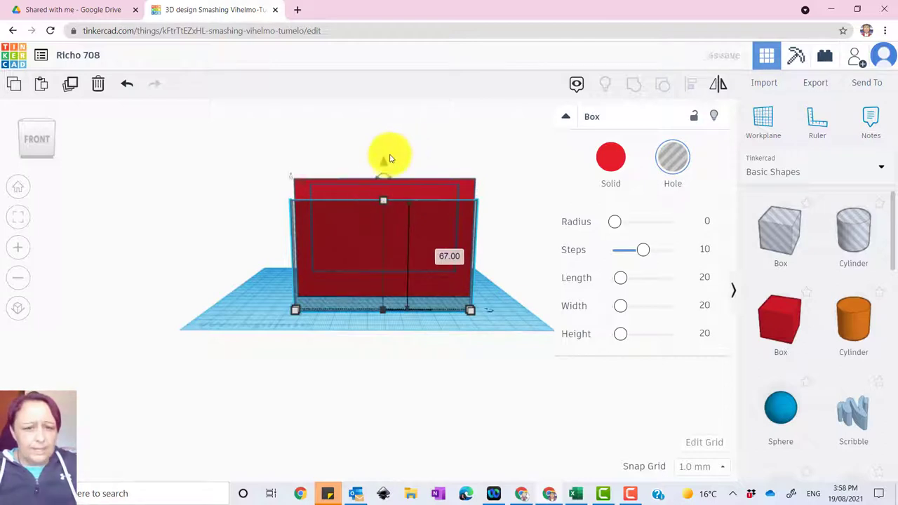
left_click_drag(382, 166, 385, 132)
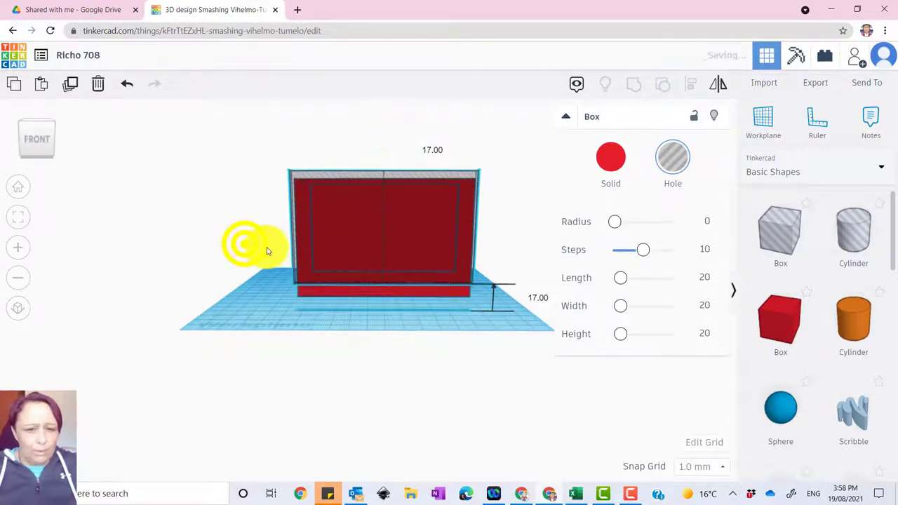
Slide the thin hole box left until it touches the red frame
right_click_drag(241, 241, 514, 265)
key("Left")
key("Left")
key("Left")
key("Left")
key("Left")
key("Left")
key("Left")
key("Left")
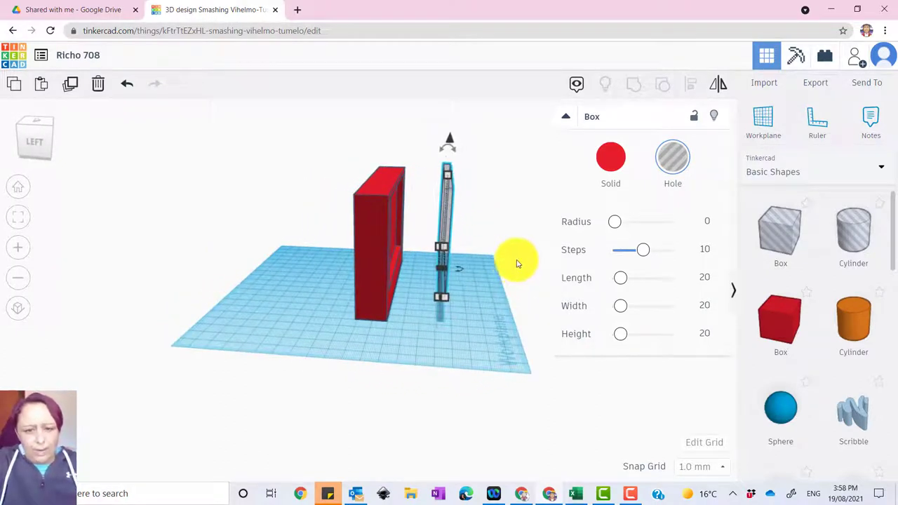
key("Left")
key("Left")
key("Left")
key("Left")
key("Left")
key("Left")
key("Left")
key("Left")
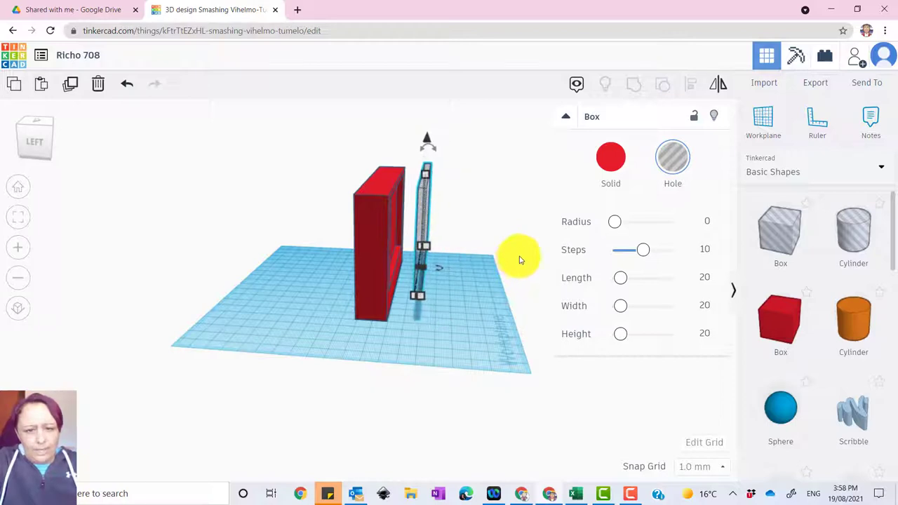
key("Left")
key("Left")
key("Left")
key("Left")
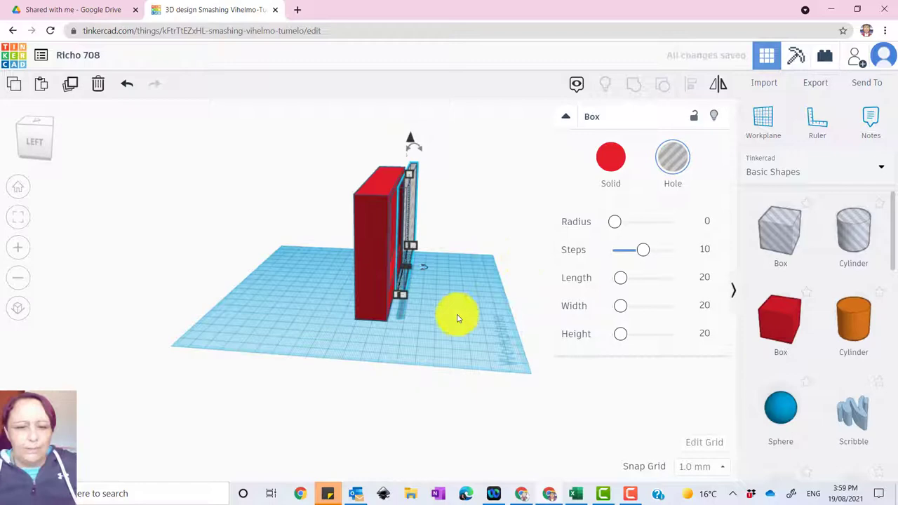
right_click_drag(459, 314, 255, 305)
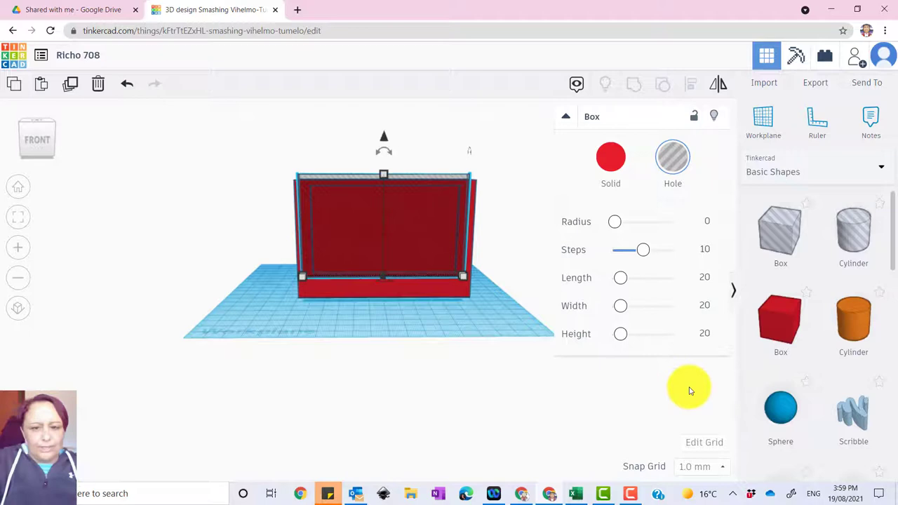
Raise the hole box to 72 mm tall, drop it slightly and slide it into the red frame
key("Right")
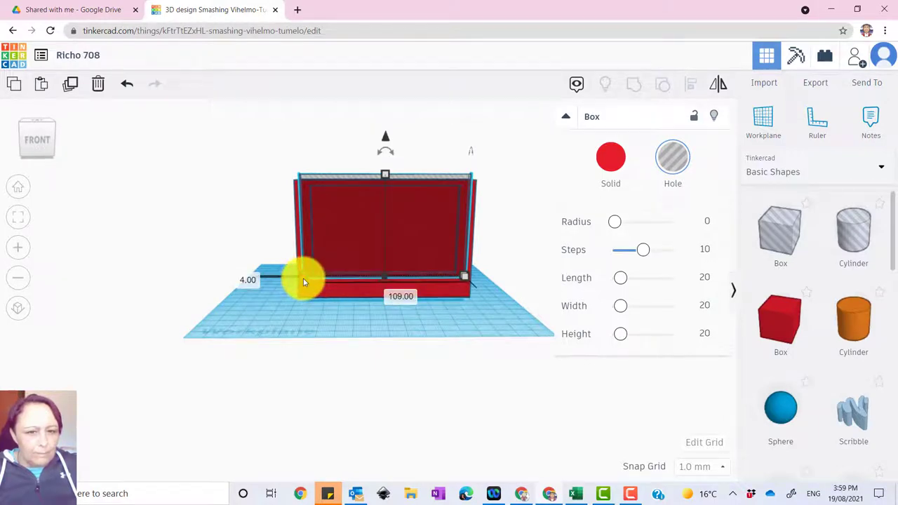
left_click(382, 178)
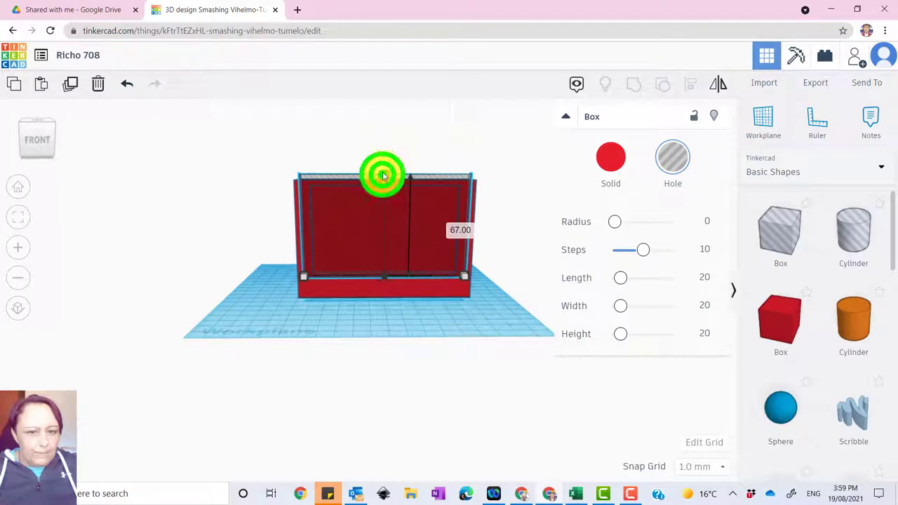
left_click_drag(382, 173, 383, 169)
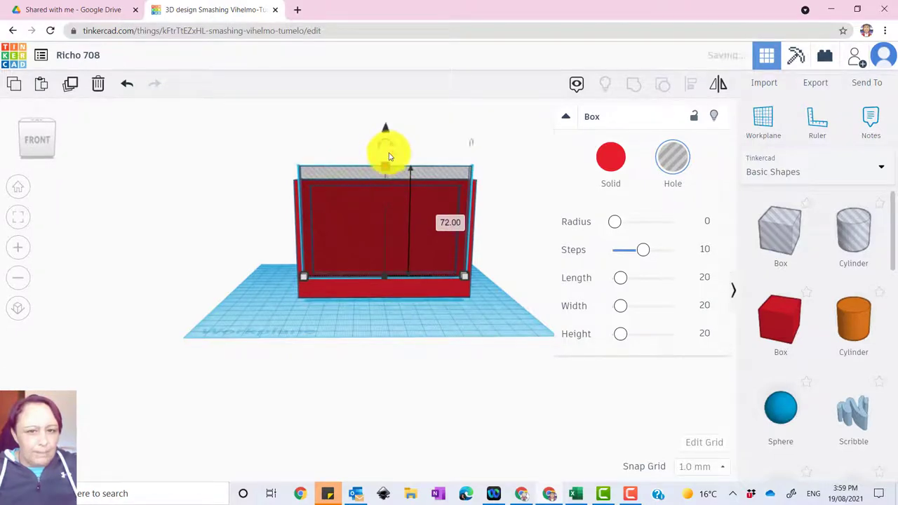
left_click_drag(384, 131, 384, 134)
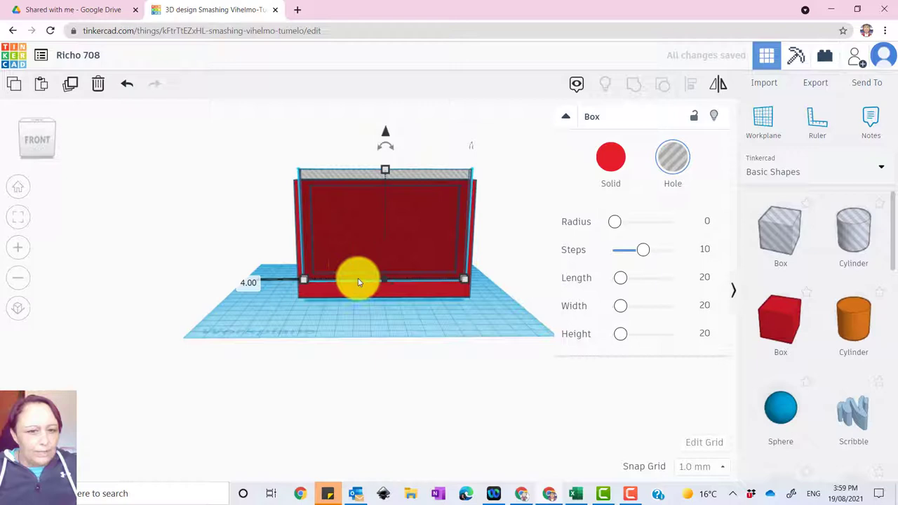
right_click_drag(247, 274, 467, 290)
key("Left")
key("Left")
key("Left")
key("Left")
key("Left")
key("Left")
key("Left")
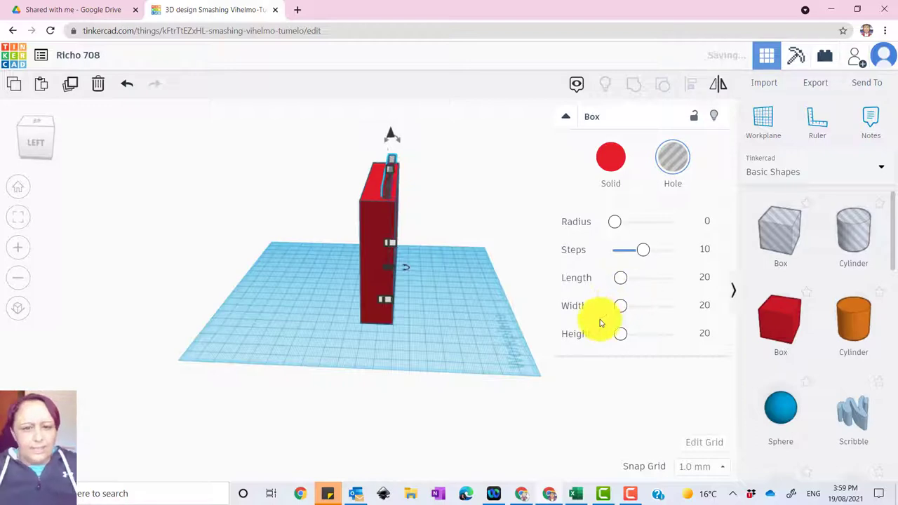
Nudge the slot hole left and back right to centre it within the frame's top
right_click_drag(525, 330, 397, 296)
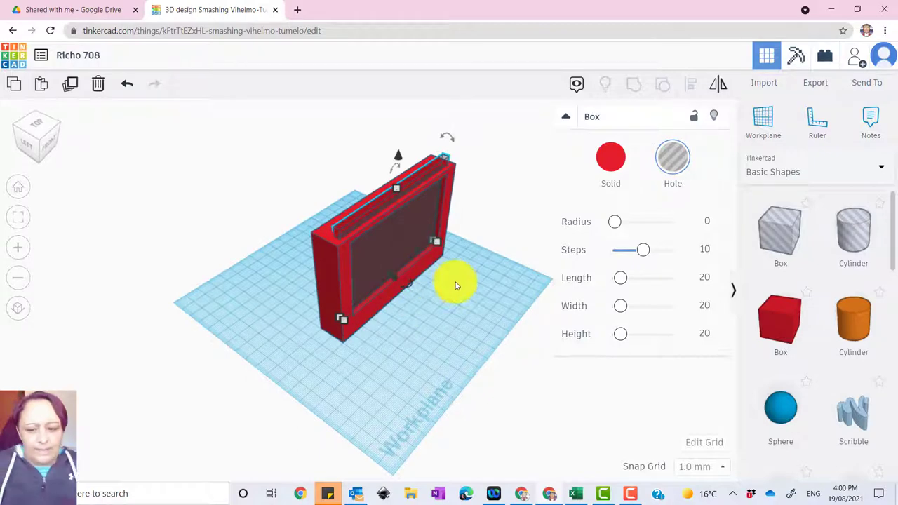
key("Left")
key("Left")
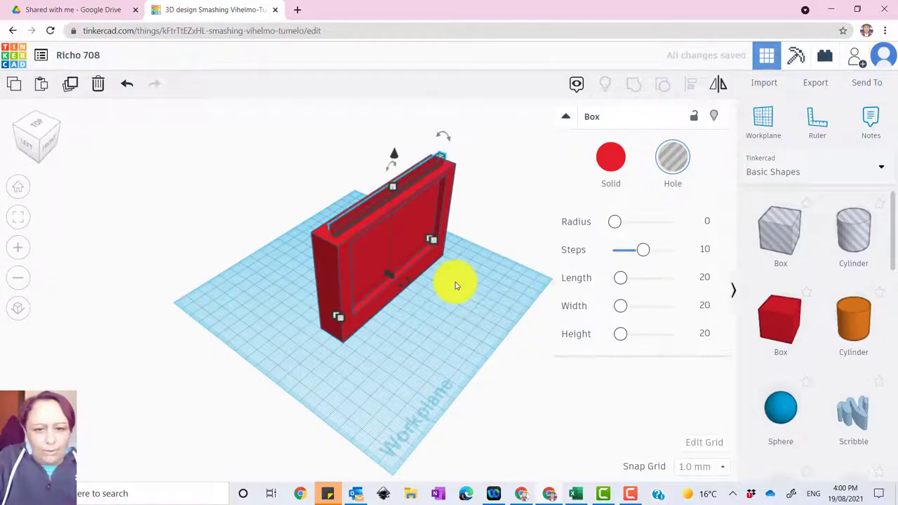
key("Right")
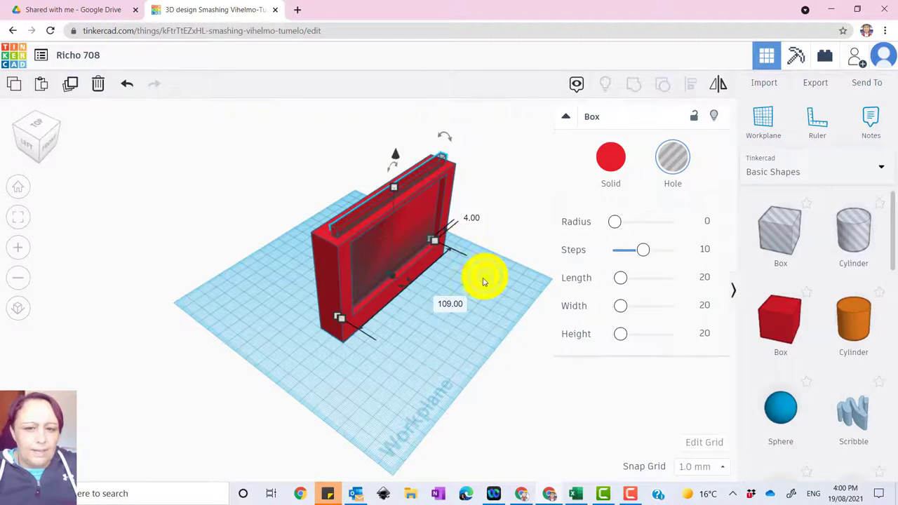
right_click_drag(482, 281, 351, 249)
Select the red frame and the slot hole together and group them
right_click(251, 130)
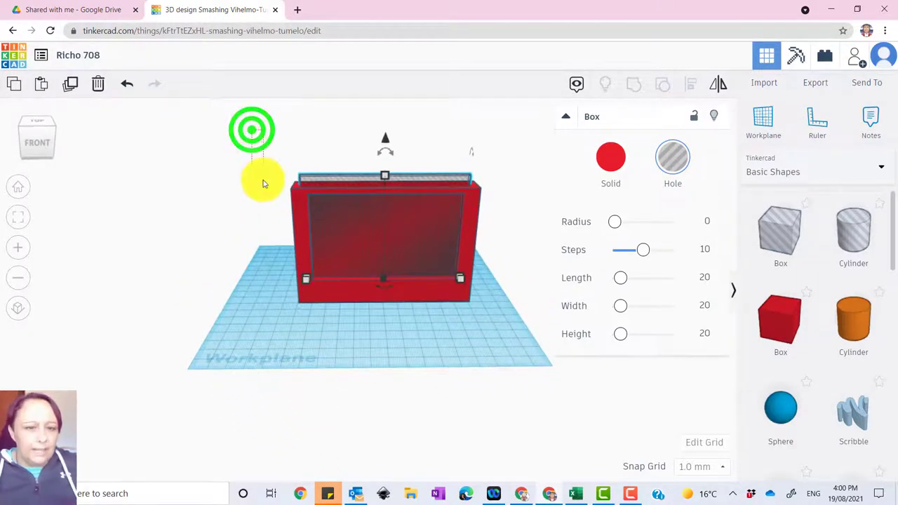
left_click_drag(263, 183, 523, 343)
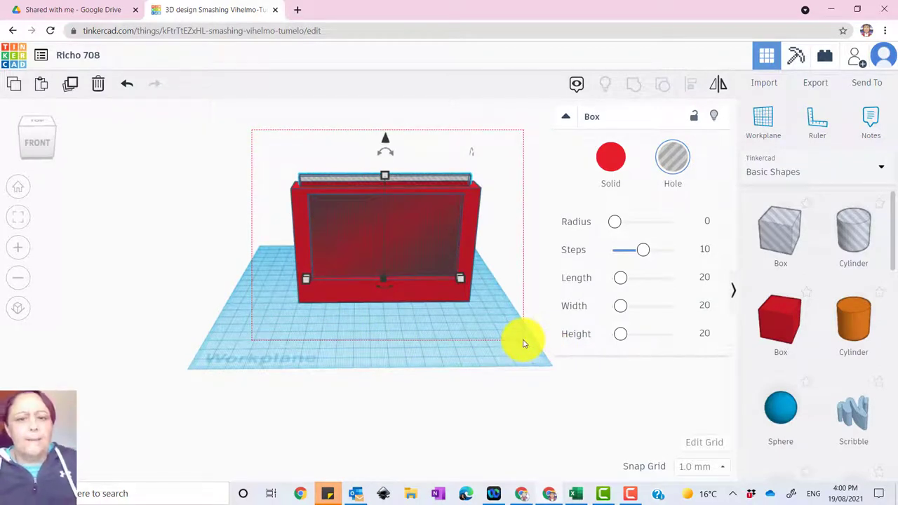
left_click_drag(518, 345, 518, 343)
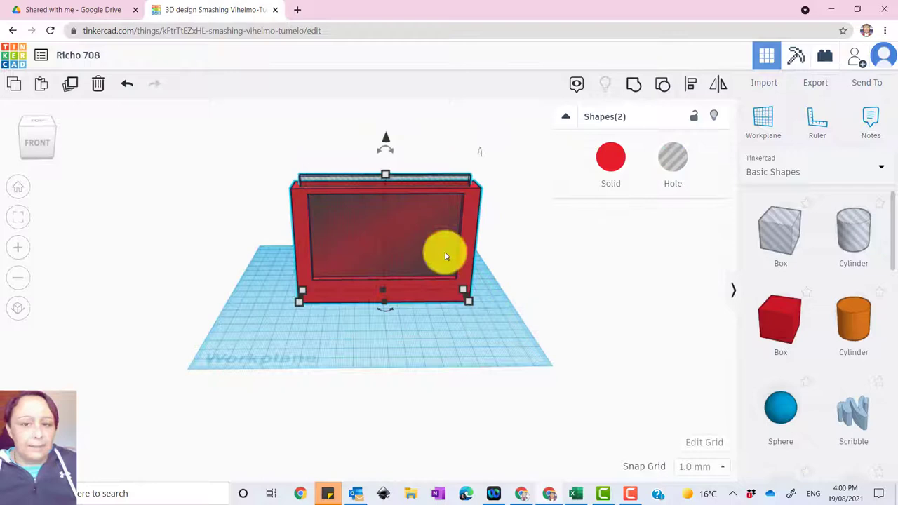
left_click(634, 85)
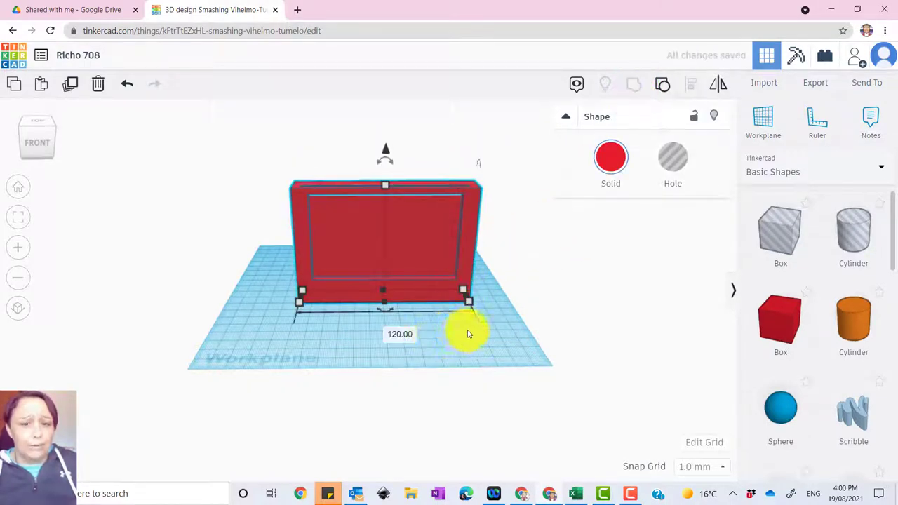
Orbit around the grouped frame to inspect the cut photo slot
left_click(494, 323)
right_click_drag(482, 343, 333, 359)
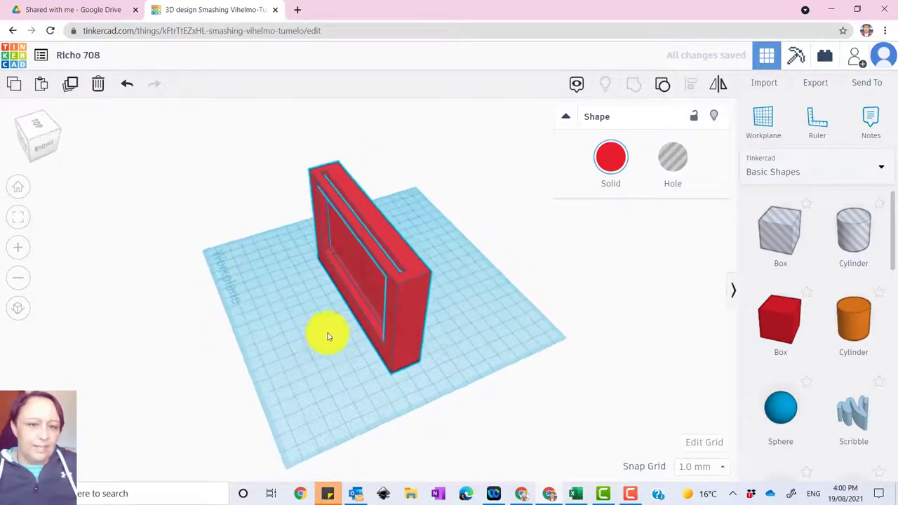
mouse_move(327, 336)
right_mouse_down()
mouse_move(321, 325)
mouse_move(330, 335)
mouse_move(320, 336)
right_mouse_up()
left_click(316, 276)
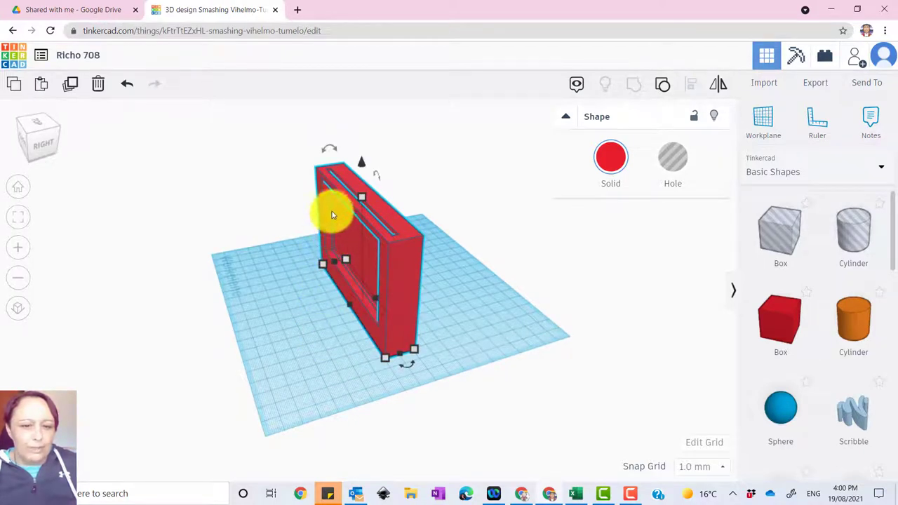
mouse_move(357, 284)
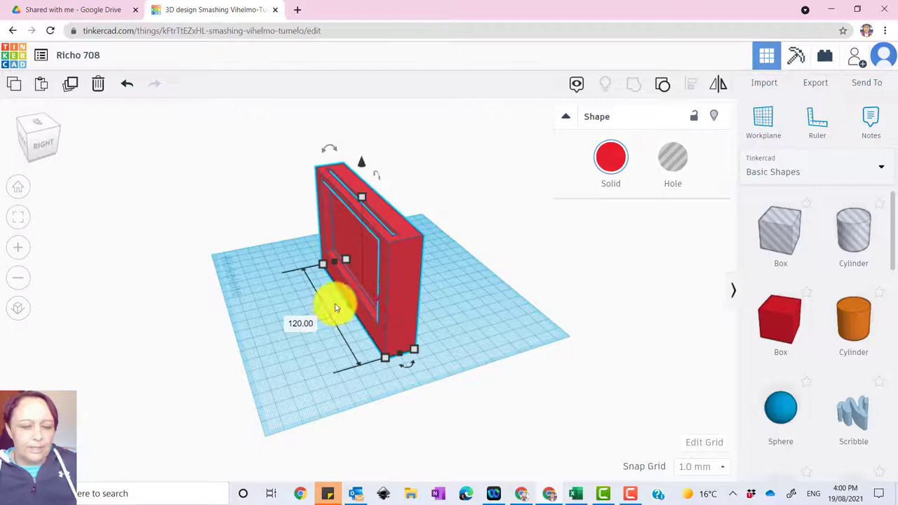
right_click_drag(274, 302, 441, 257)
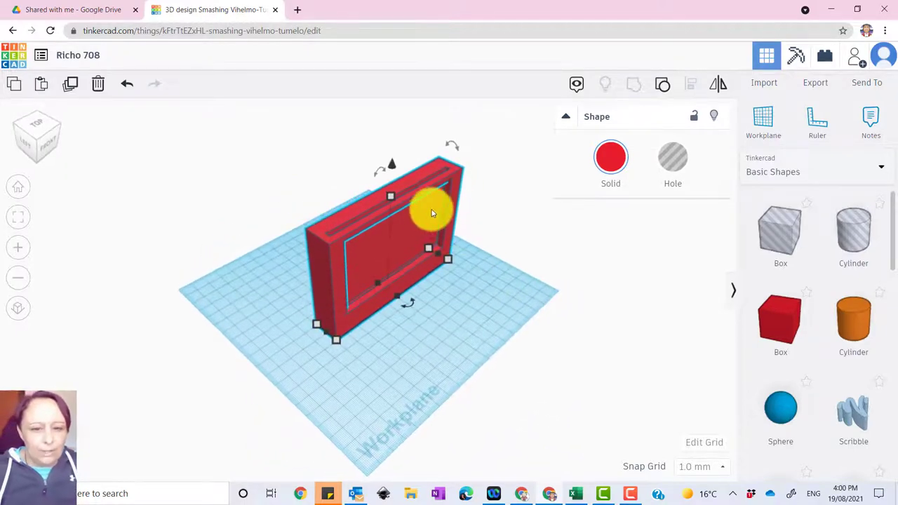
mouse_move(397, 338)
right_mouse_down()
mouse_move(304, 306)
mouse_move(304, 295)
mouse_move(382, 344)
right_mouse_up()
scroll(840, 365, "down", 3)
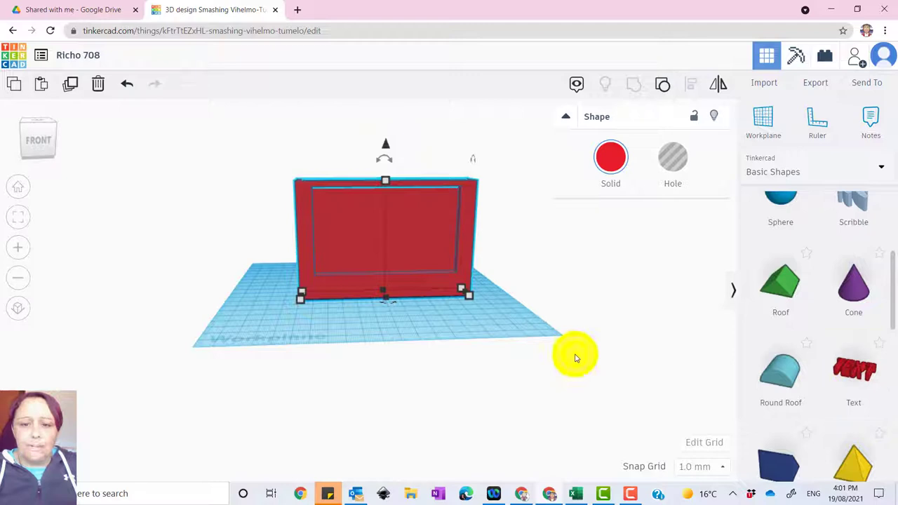
right_click_drag(575, 359, 574, 355)
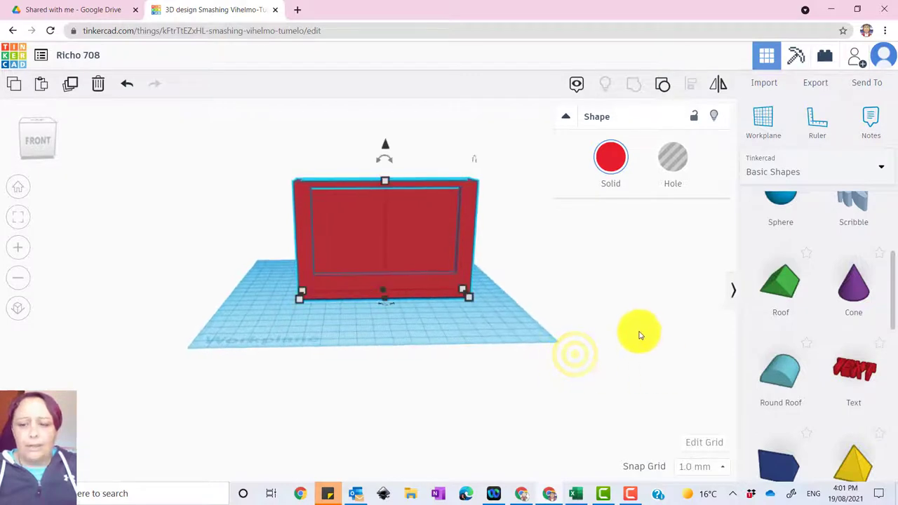
left_click(769, 122)
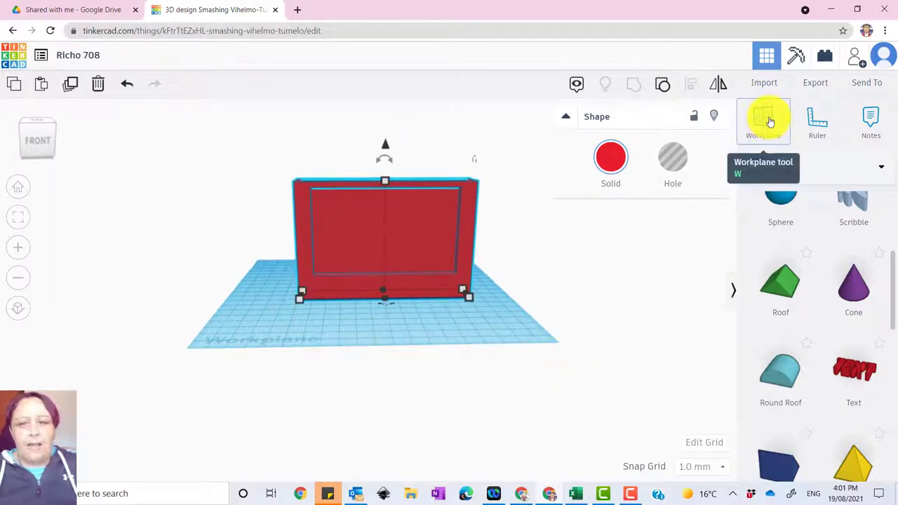
left_click(847, 369)
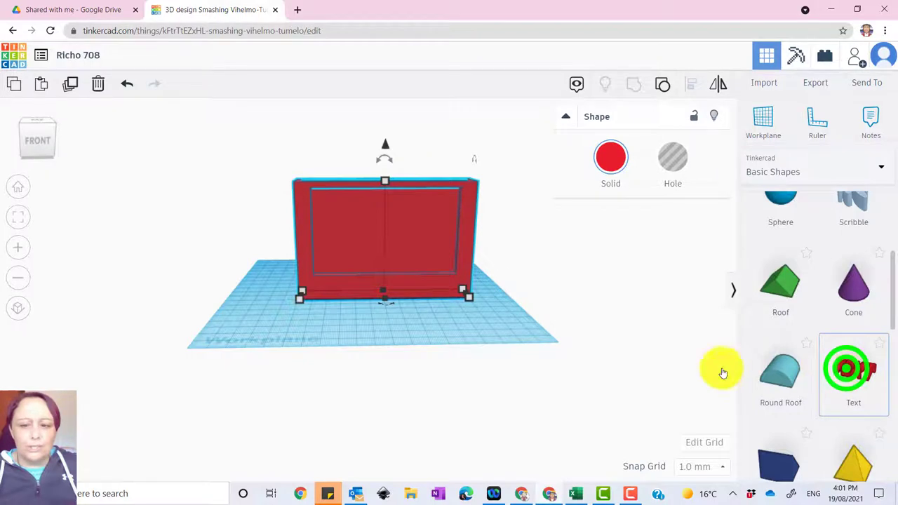
left_click(419, 324)
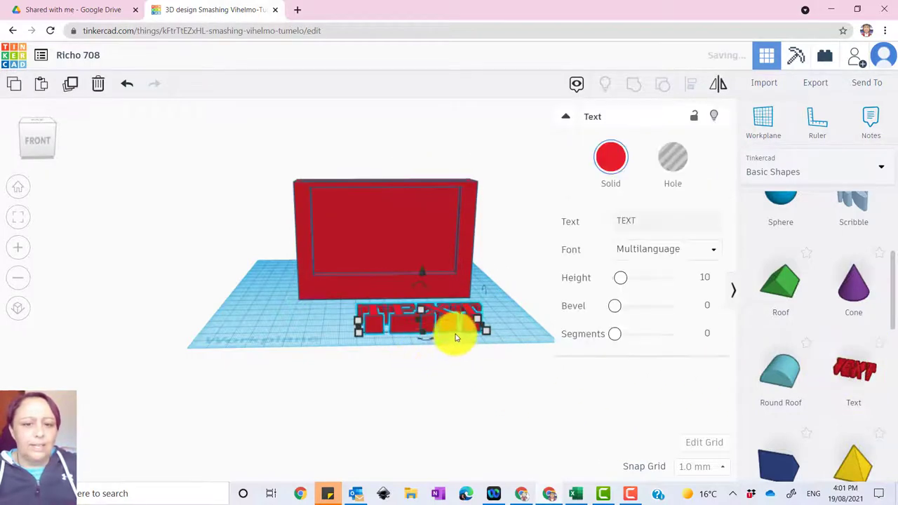
right_click_drag(296, 315, 476, 295)
left_click(481, 250)
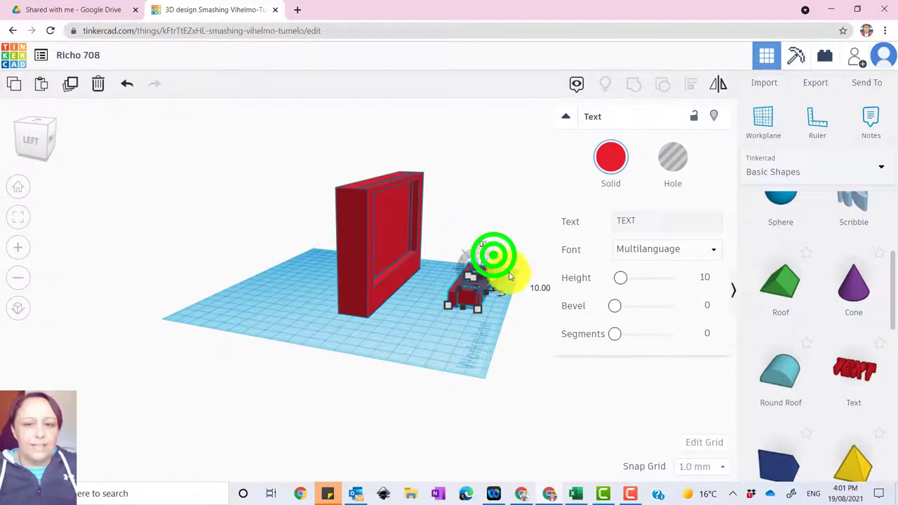
left_click(509, 272)
left_click(471, 276)
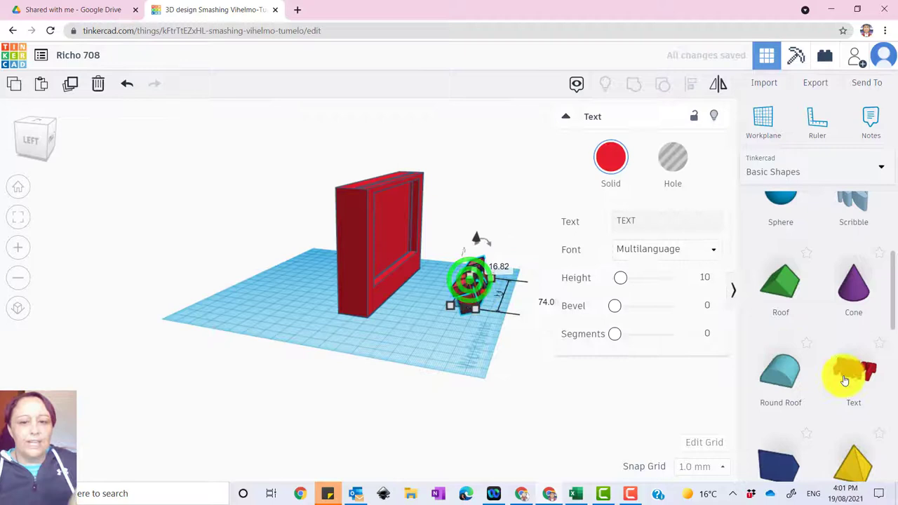
key("Delete")
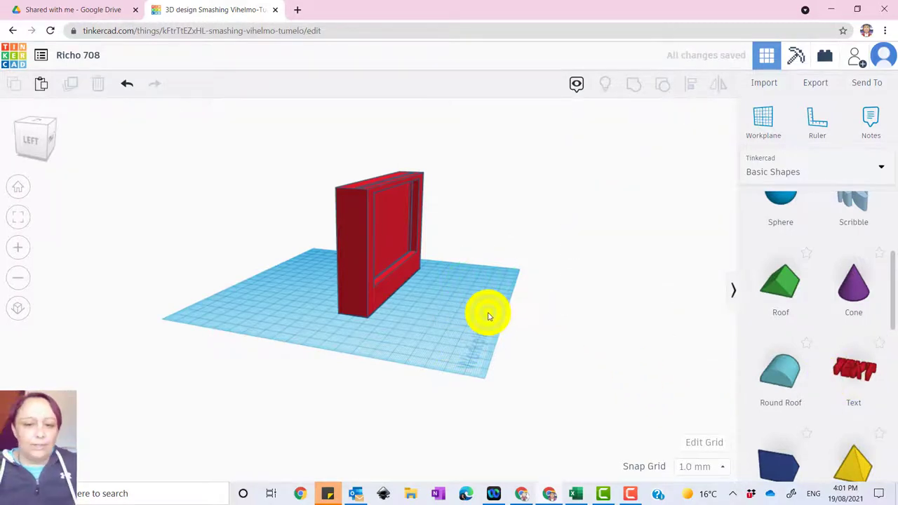
right_click_drag(488, 316, 308, 312)
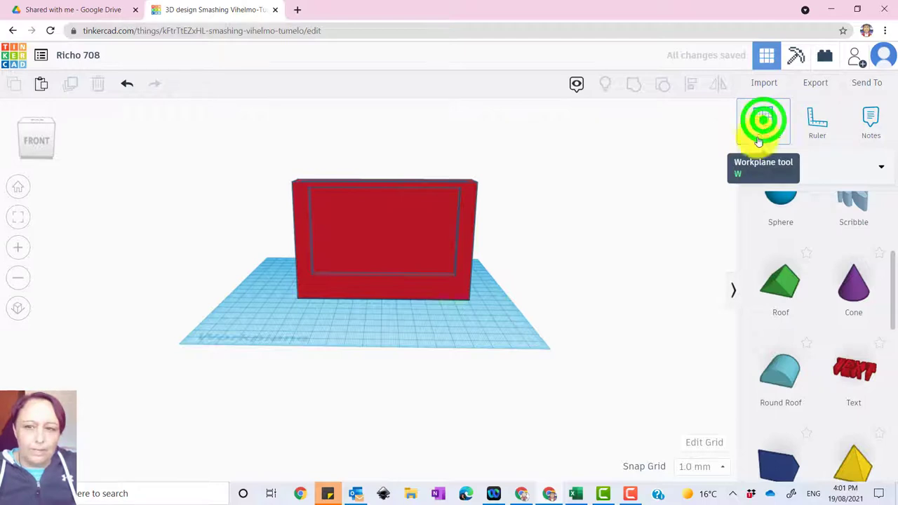
Set a workplane on the box's front face and drop a Text shape near its bottom
left_click(758, 141)
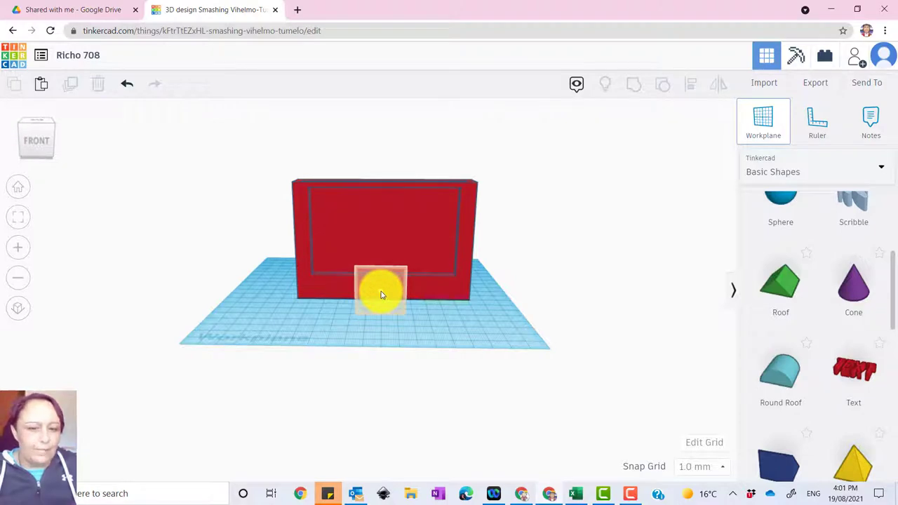
left_click(382, 293)
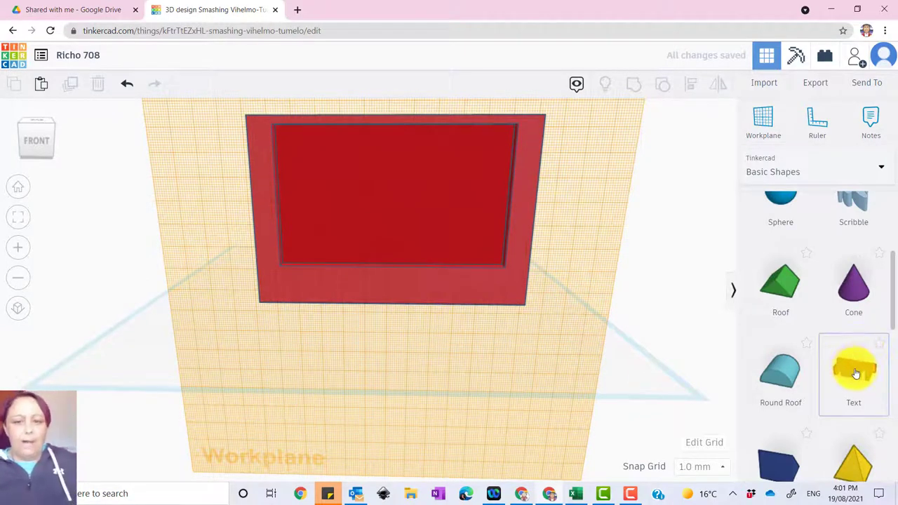
left_click_drag(856, 378, 392, 284)
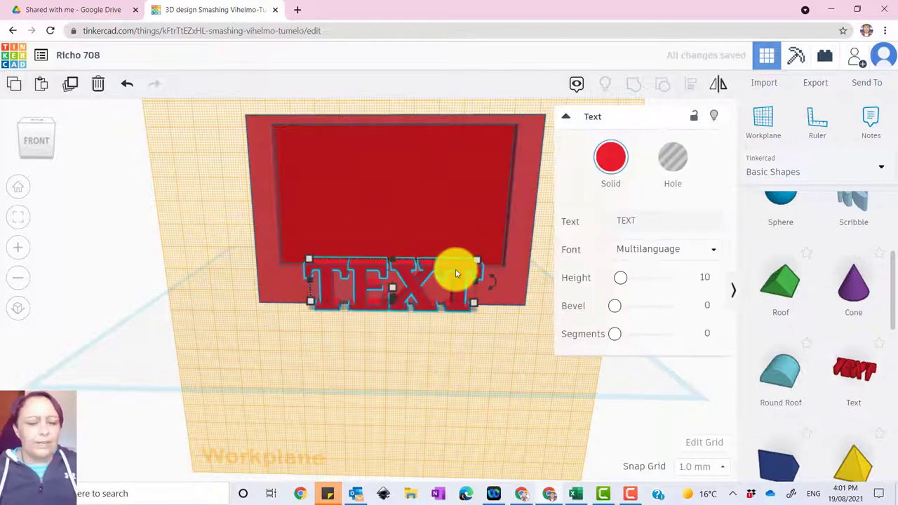
Colour the text yellow and replace the TEXT wording with the name
left_click(614, 168)
left_click(637, 257)
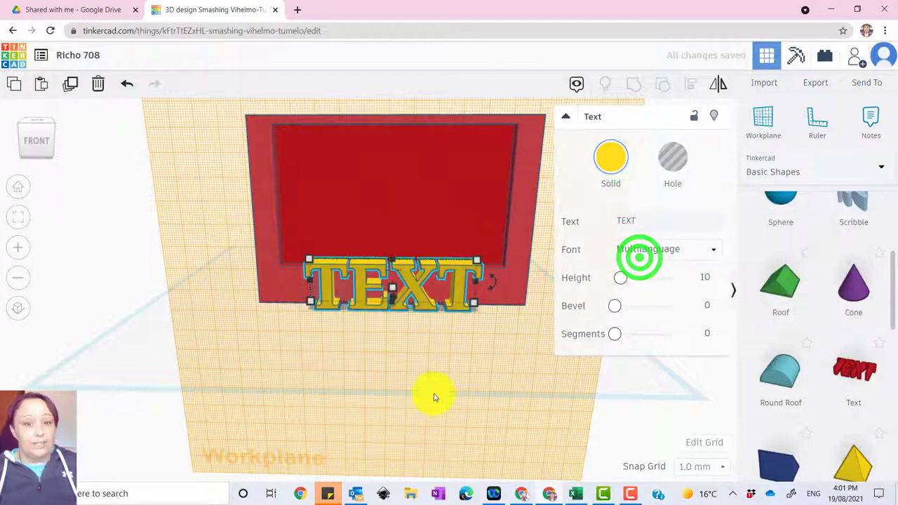
double_click(645, 223)
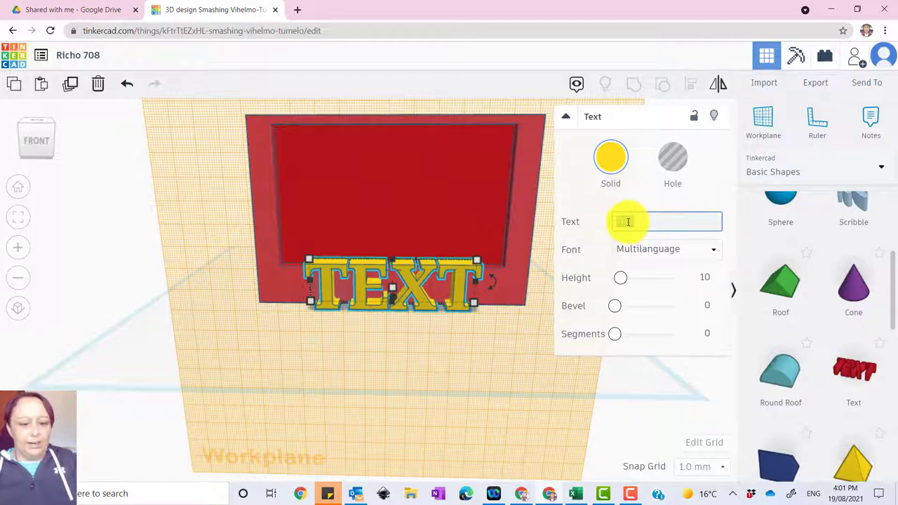
type("R")
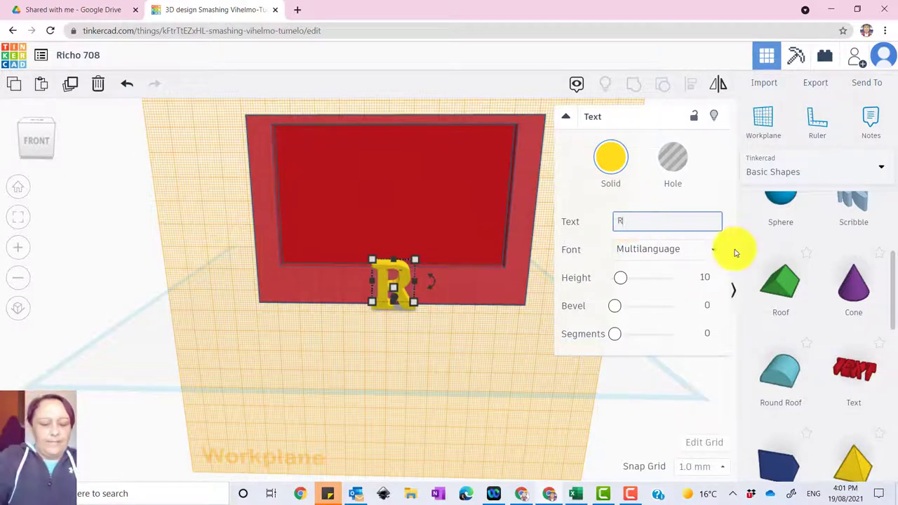
type("icho")
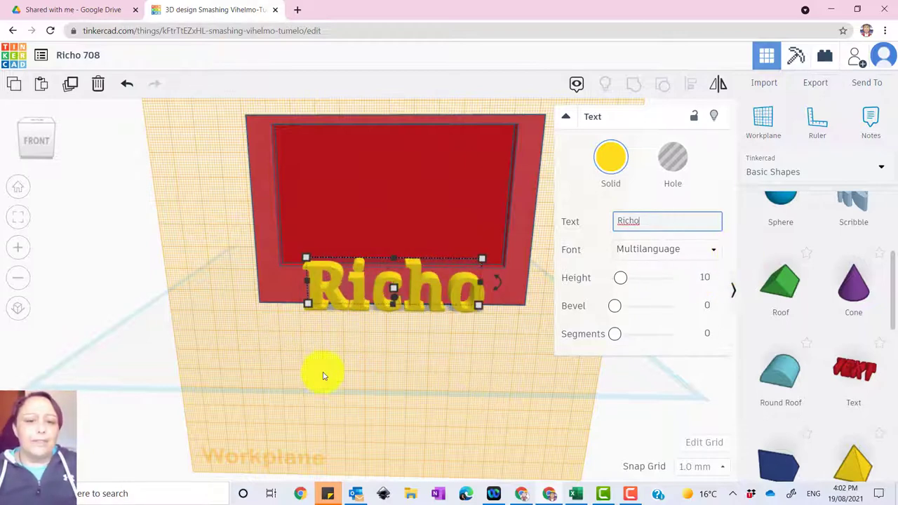
Switch the text to the Sans font with a 0.4 bevel
left_click(653, 252)
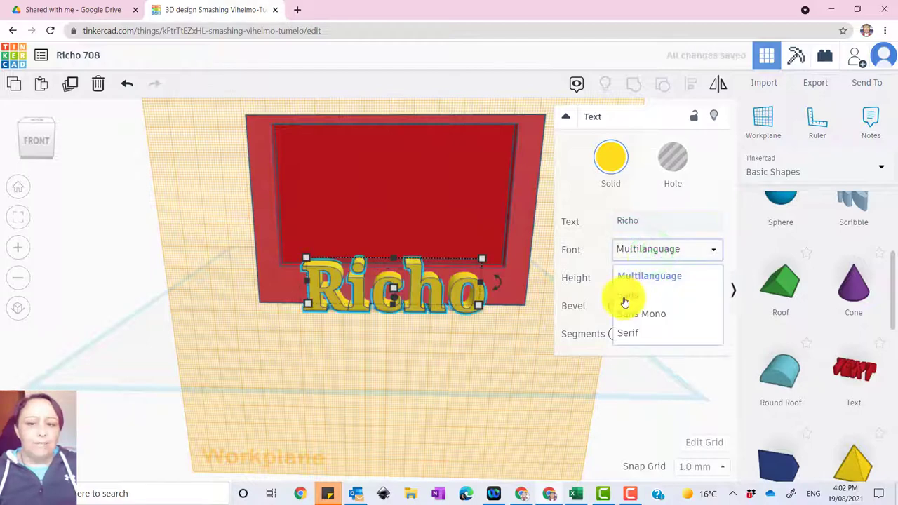
left_click(624, 300)
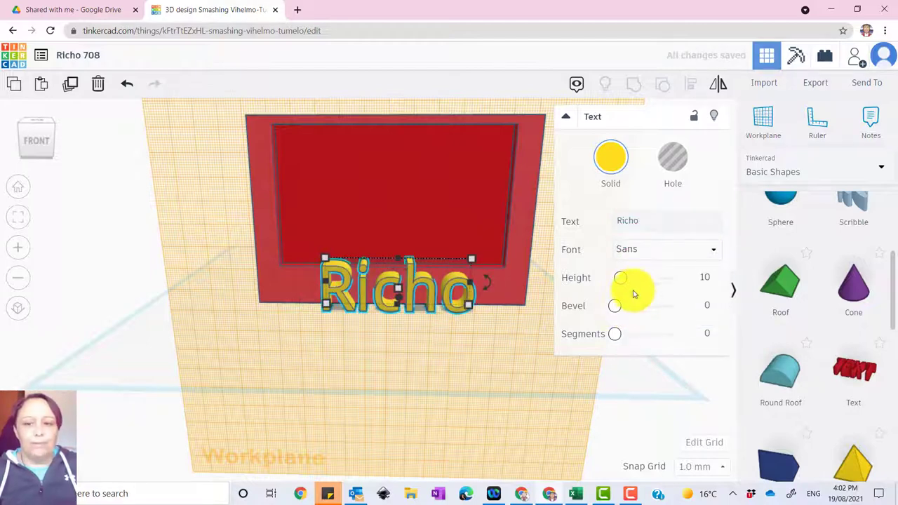
mouse_move(629, 310)
left_mouse_down()
mouse_move(643, 304)
mouse_move(626, 306)
left_mouse_up()
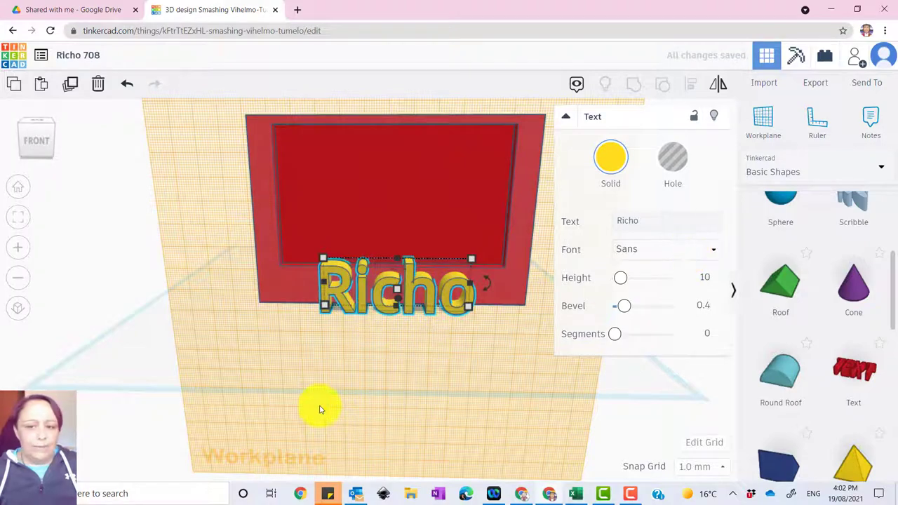
Push the yellow text back against the frame's front face, viewed from the side
right_click_drag(278, 350, 407, 372)
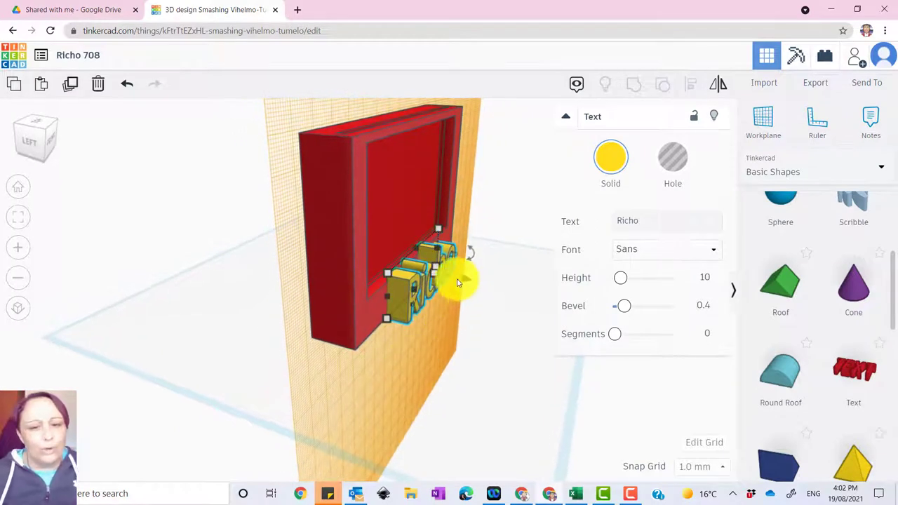
left_click_drag(466, 282, 450, 282)
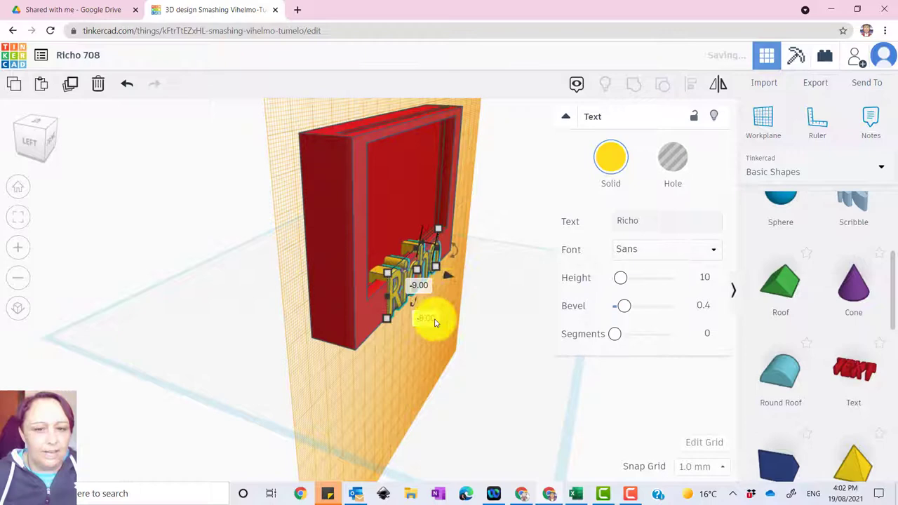
right_click_drag(427, 315, 382, 330)
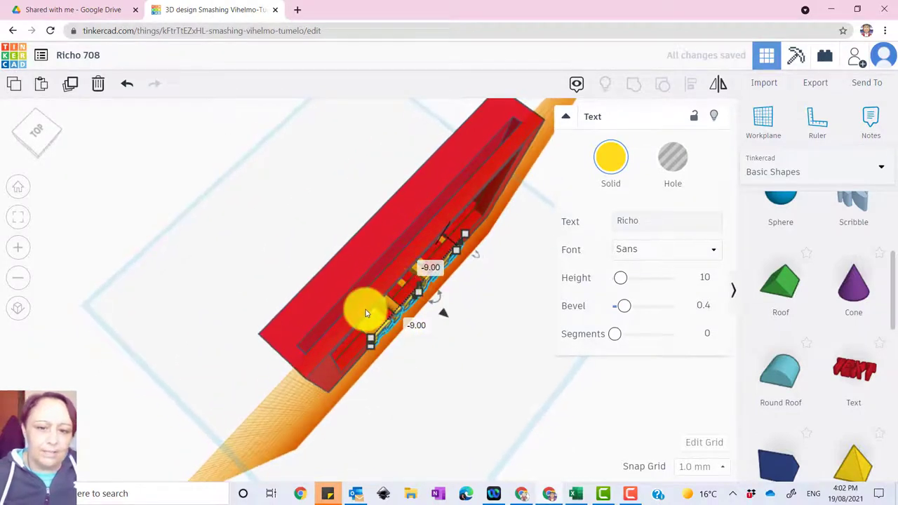
right_click_drag(388, 420, 443, 289)
left_click_drag(446, 279, 465, 277)
Nudge the text into the frame face and check its 3 mm depth
right_click_drag(425, 331, 411, 277)
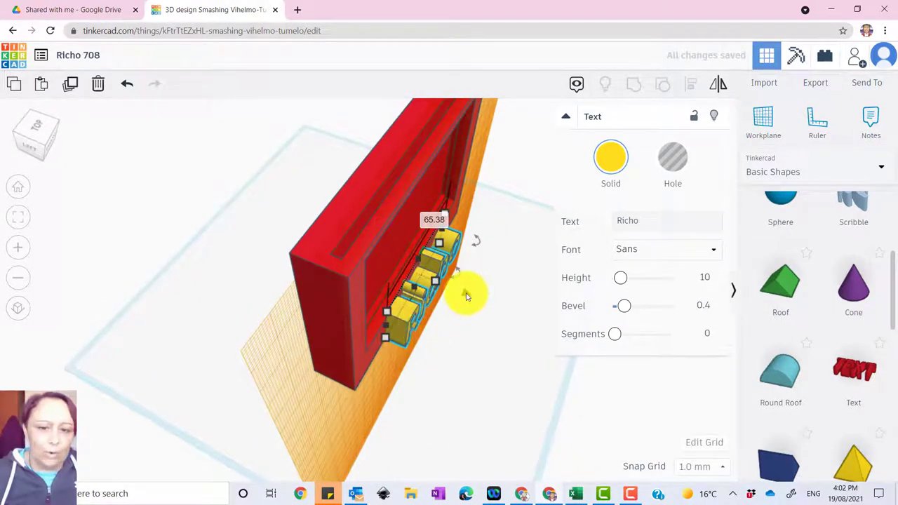
left_click_drag(466, 295, 463, 295)
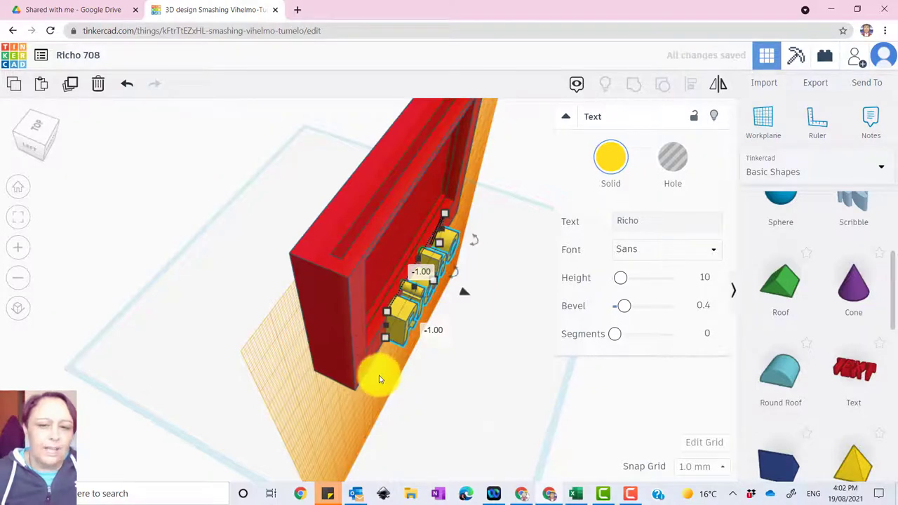
right_click_drag(380, 373, 424, 286)
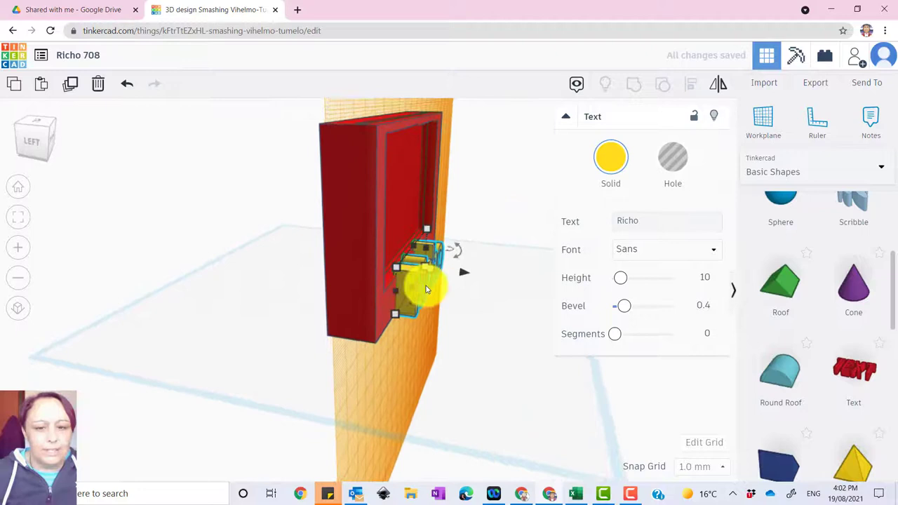
right_click_drag(401, 341, 418, 282)
left_click(424, 284)
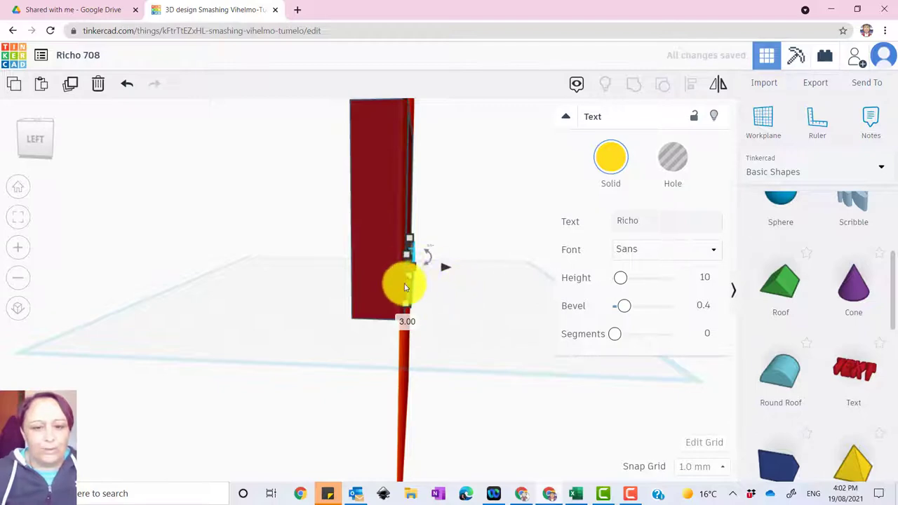
right_click_drag(481, 315, 337, 311)
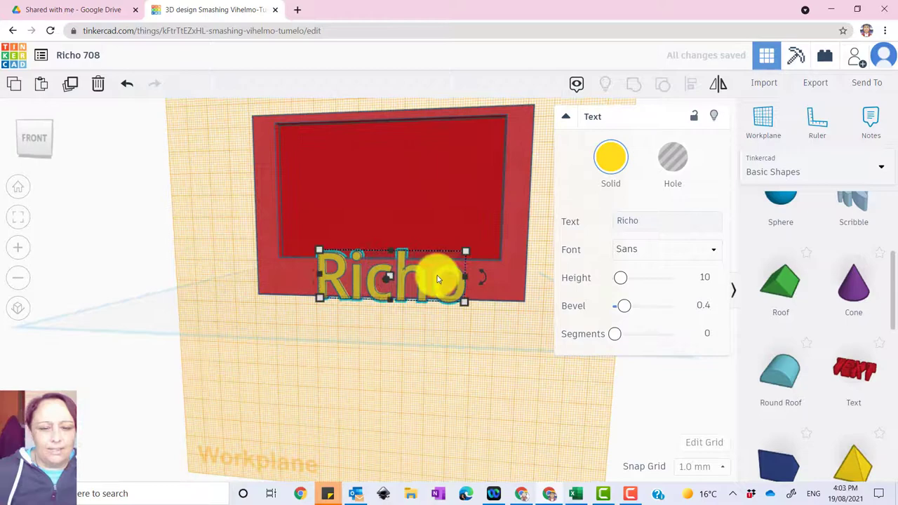
Shrink the name text to about 13 mm so it fits the lower border
right_click_drag(400, 330, 482, 282)
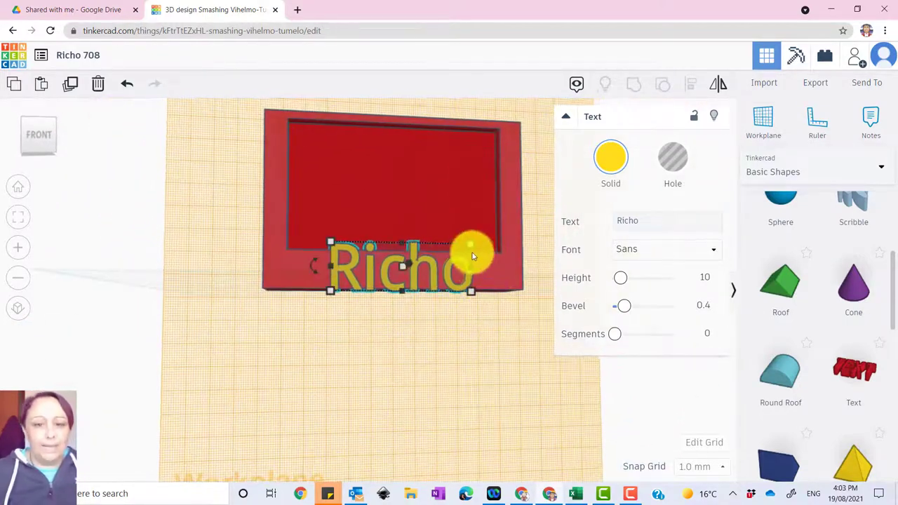
mouse_move(470, 253)
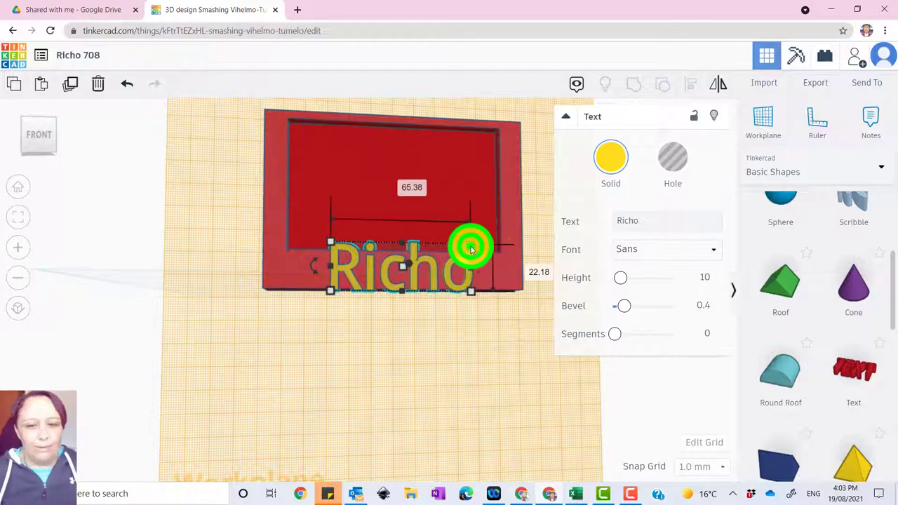
left_click_drag(470, 249, 461, 254)
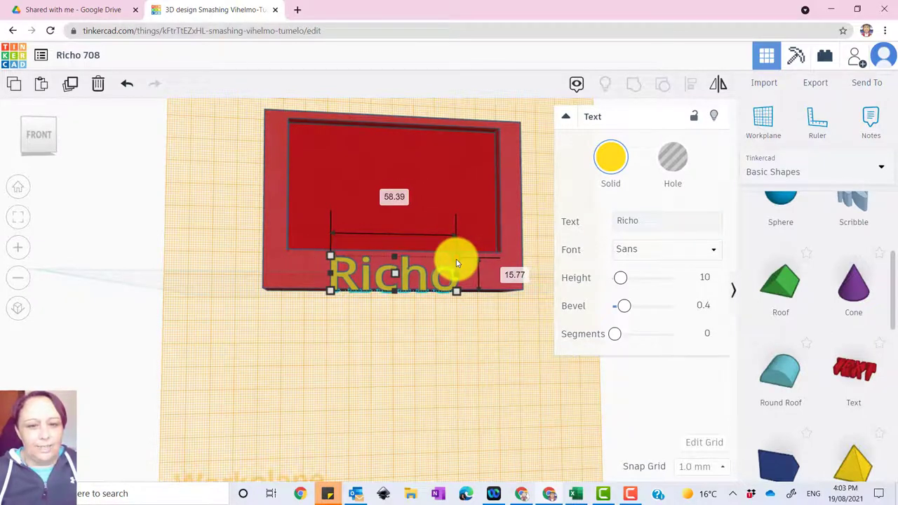
left_click(402, 304)
left_click(401, 275)
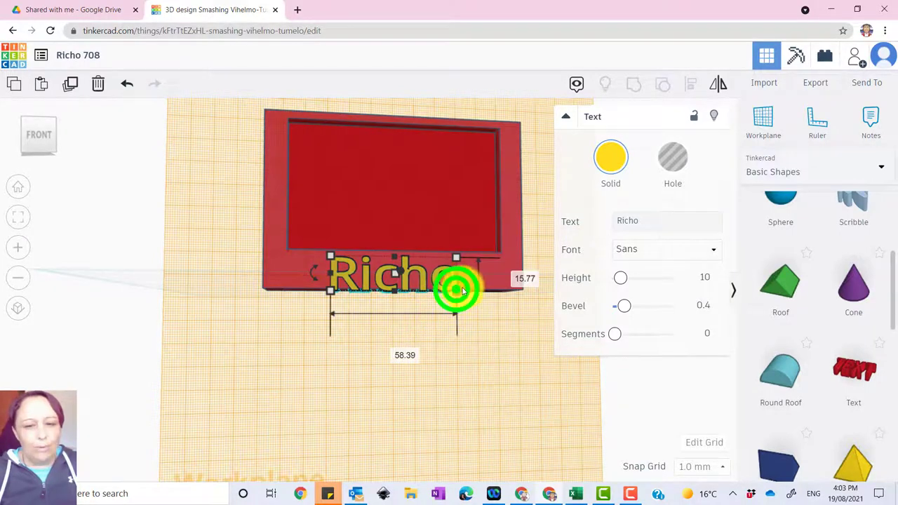
Adjust the name text's width to 64 mm, then deselect and zoom out
left_click_drag(456, 288, 474, 287)
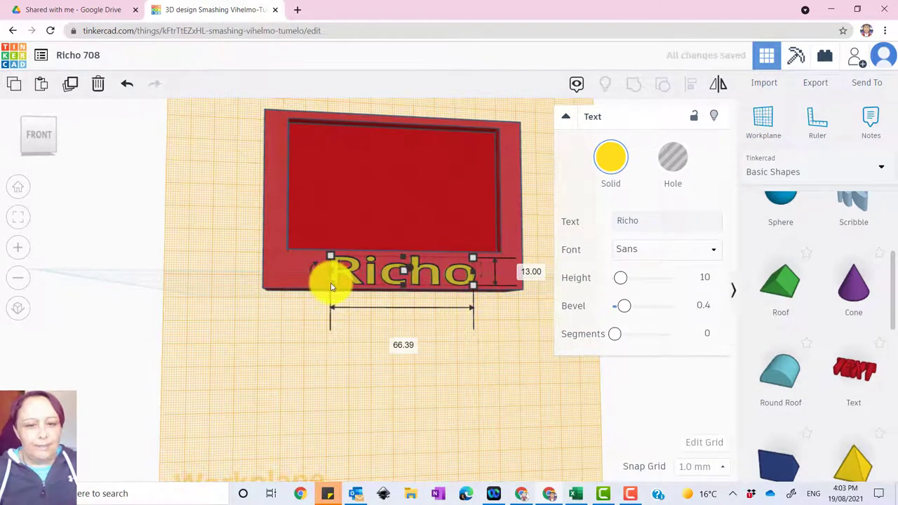
left_click_drag(333, 286, 335, 288)
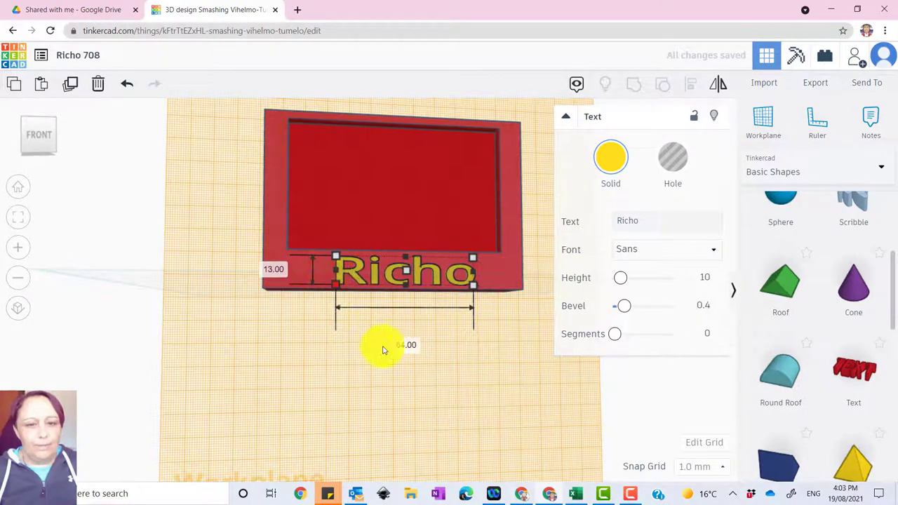
left_click(406, 334)
right_click_drag(483, 341, 462, 351)
scroll(481, 339, "down", 3)
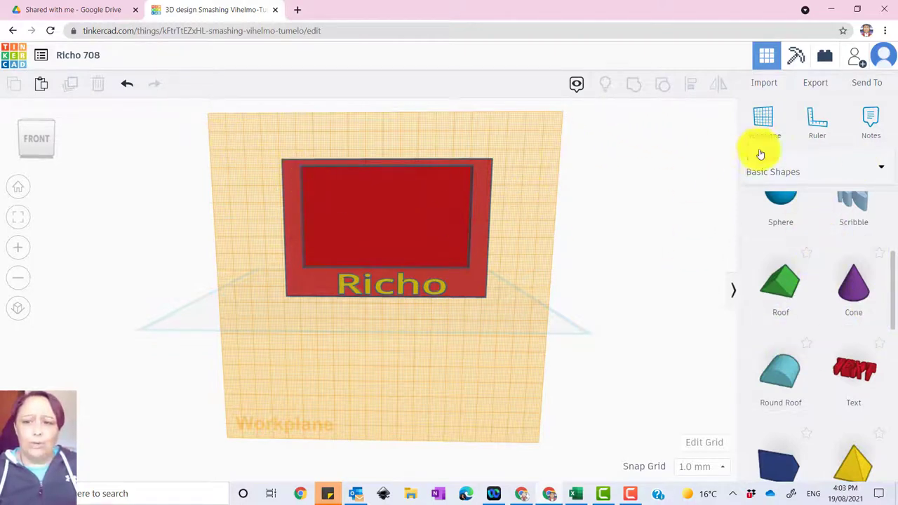
Put the workplane back on the base grid
left_click(769, 121)
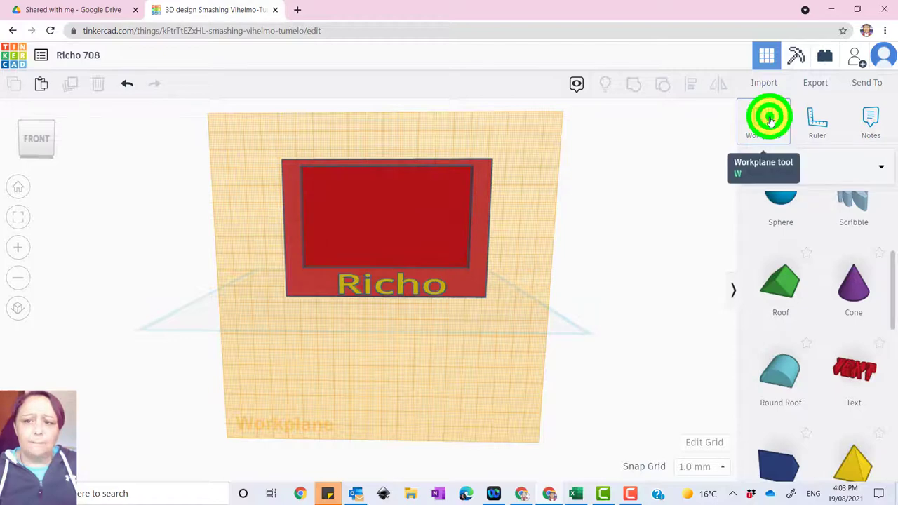
left_click(489, 322)
right_click_drag(595, 302, 315, 176)
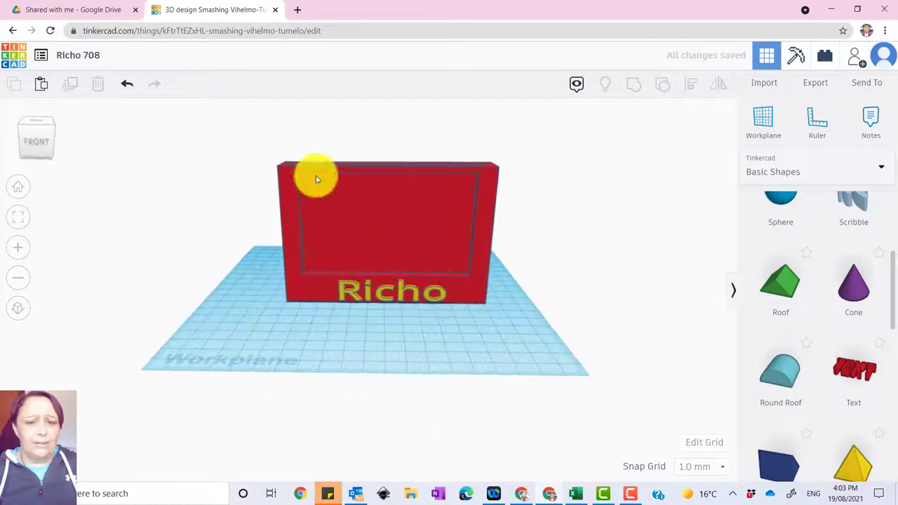
Group the red frame and name text into one shape and orbit to inspect it
left_click_drag(222, 122, 481, 295)
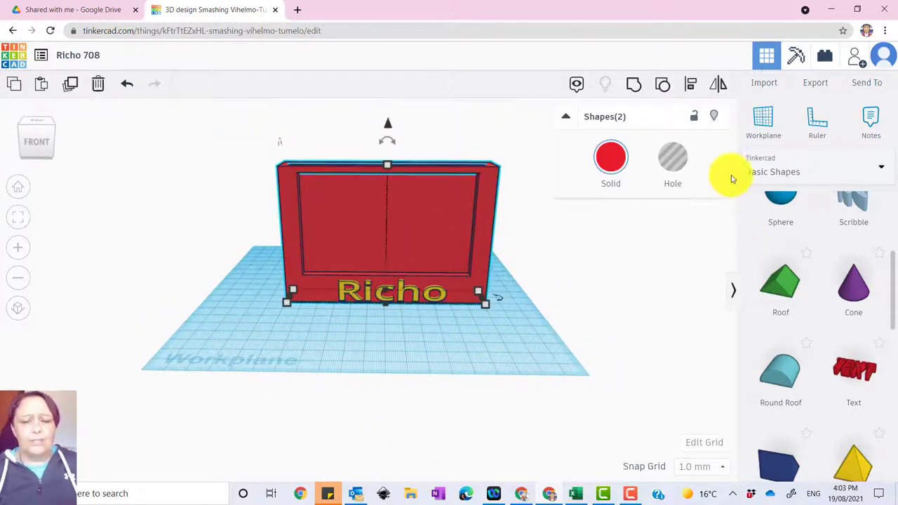
left_click(634, 85)
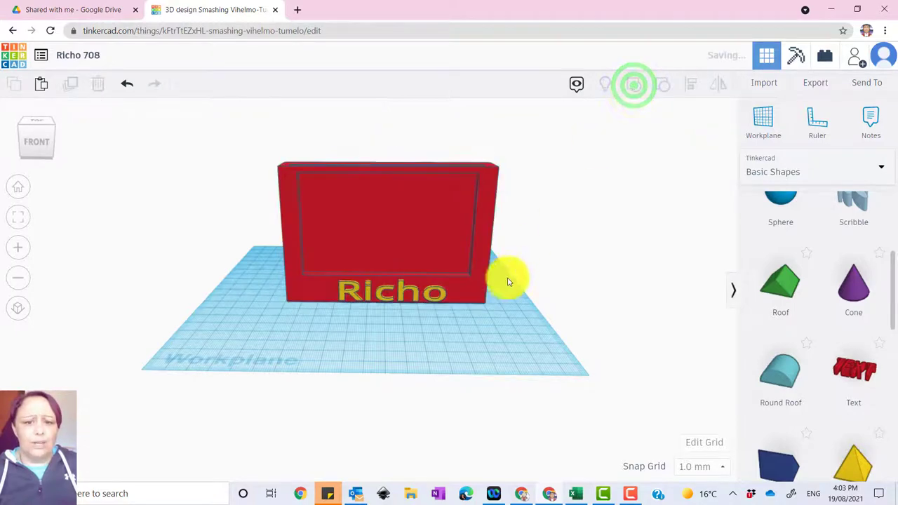
right_click_drag(390, 358, 354, 359)
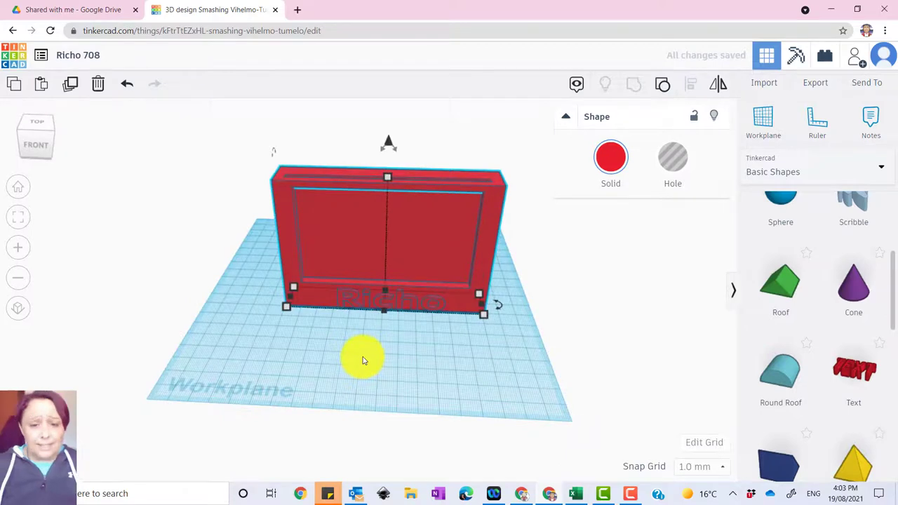
right_click_drag(290, 325, 308, 341)
right_click_drag(306, 353, 328, 354)
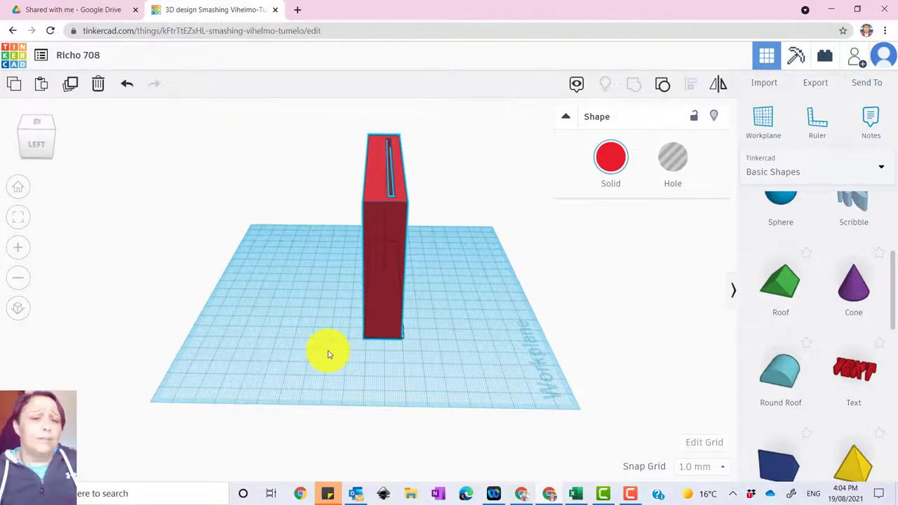
Place a 20 mm blue wedge from Basic Shapes on the workplane behind the frame
right_click_drag(328, 354, 340, 354)
scroll(806, 399, "down", 1)
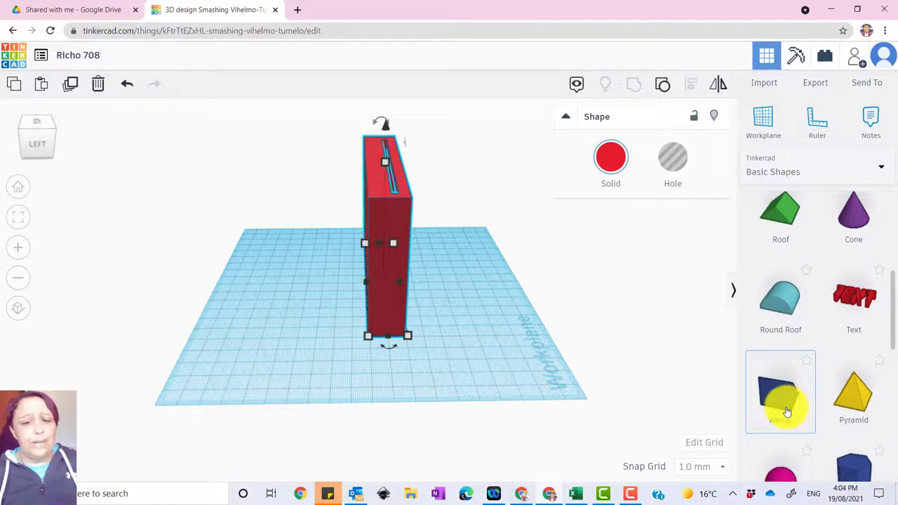
right_click_drag(527, 381, 457, 383)
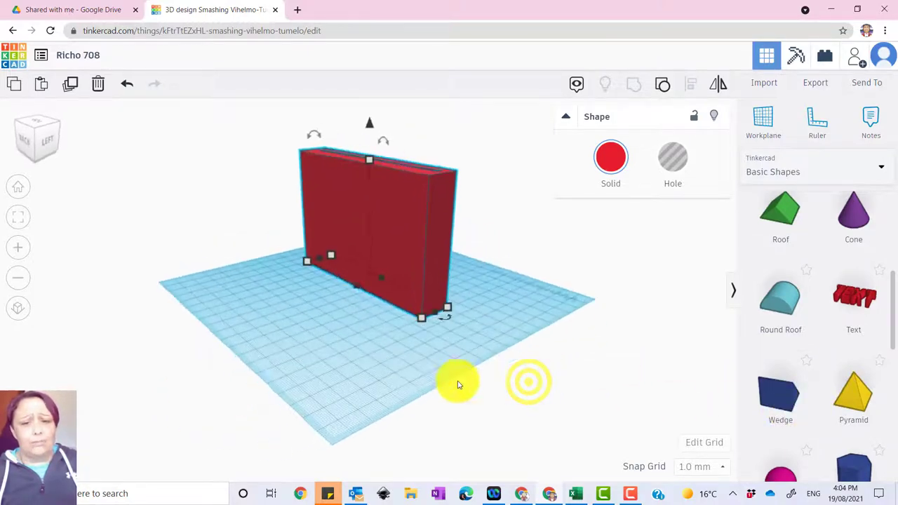
left_click_drag(779, 391, 406, 311)
right_click_drag(481, 315, 278, 356)
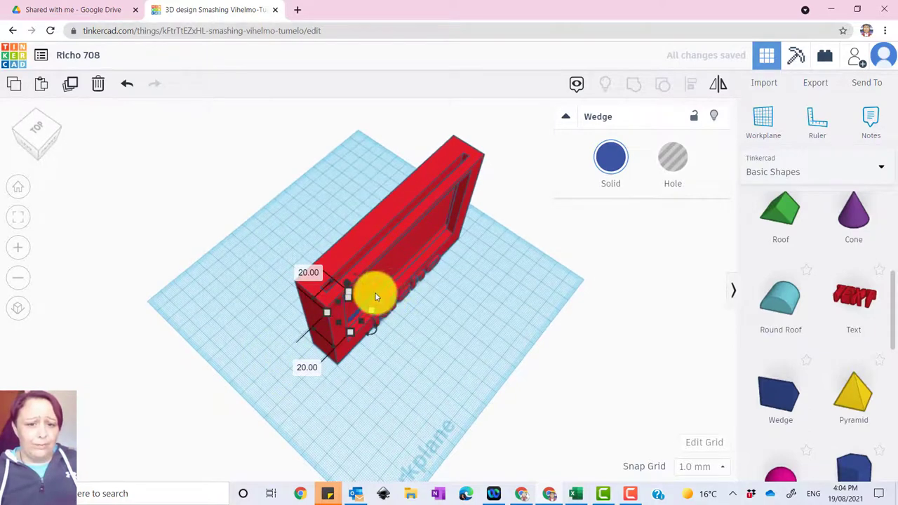
right_click_drag(227, 371, 365, 330)
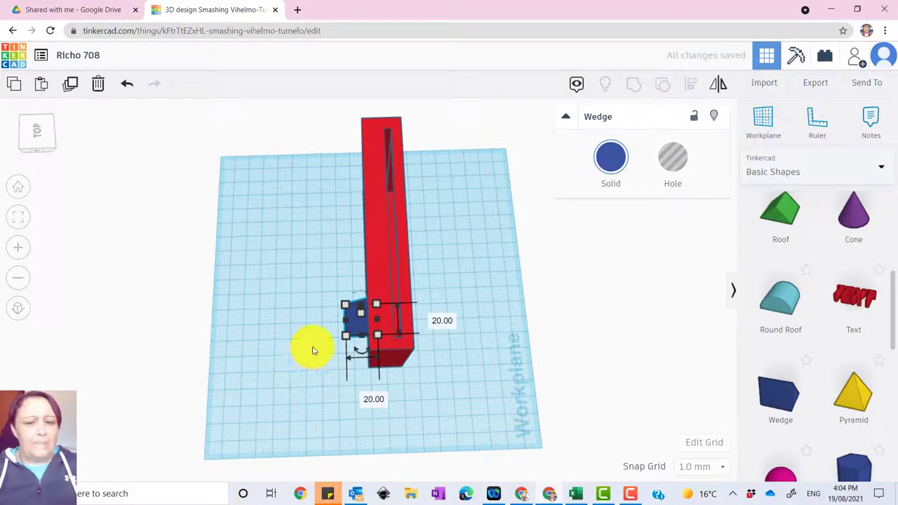
Slide the two wedges along the frame's back, nudging the second wedge right
left_click(290, 353)
right_click_drag(286, 343, 465, 319)
left_click(402, 311)
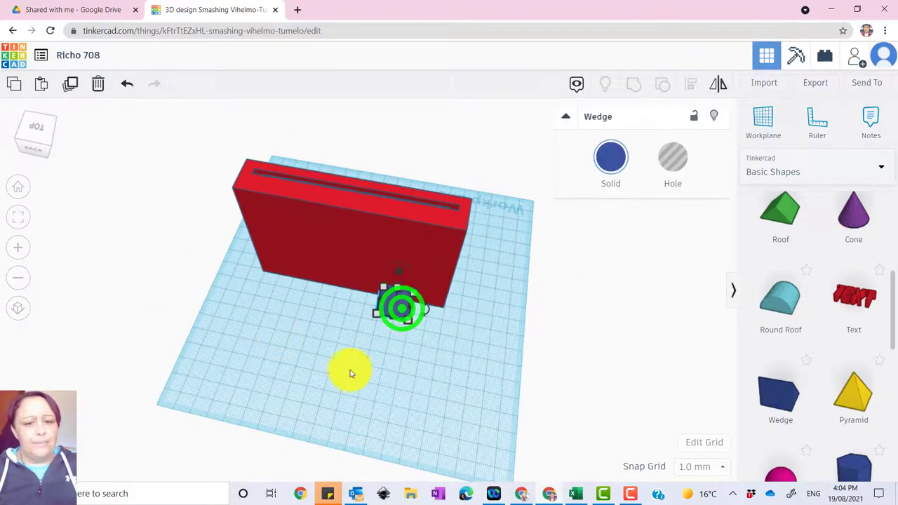
right_click_drag(365, 385, 385, 307)
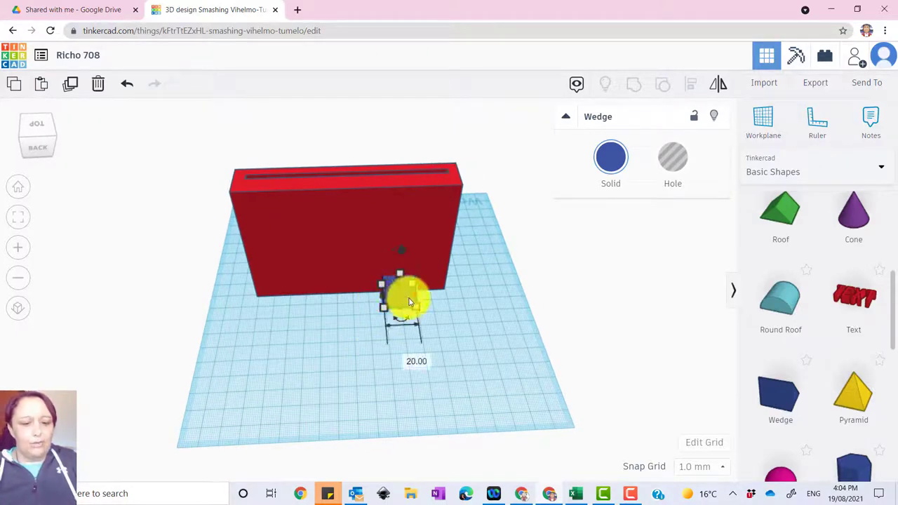
left_click_drag(410, 301, 425, 294)
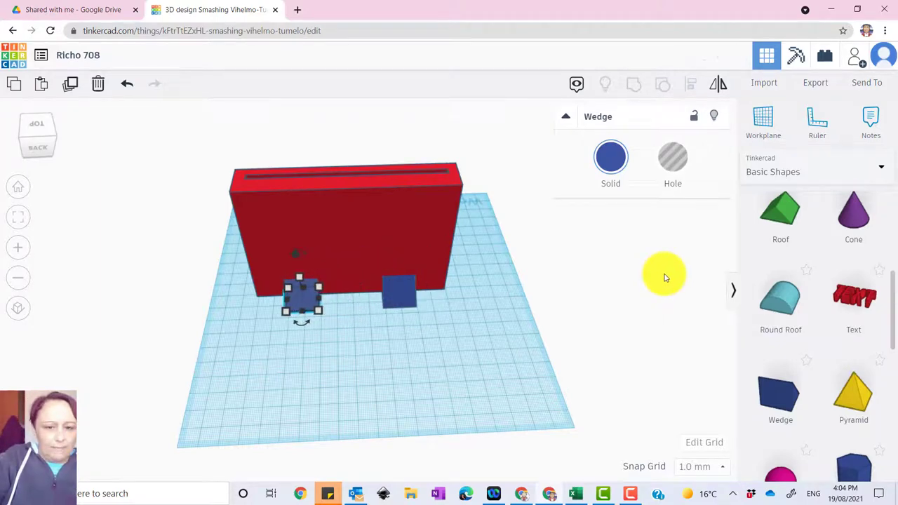
left_click(412, 300)
key("Right")
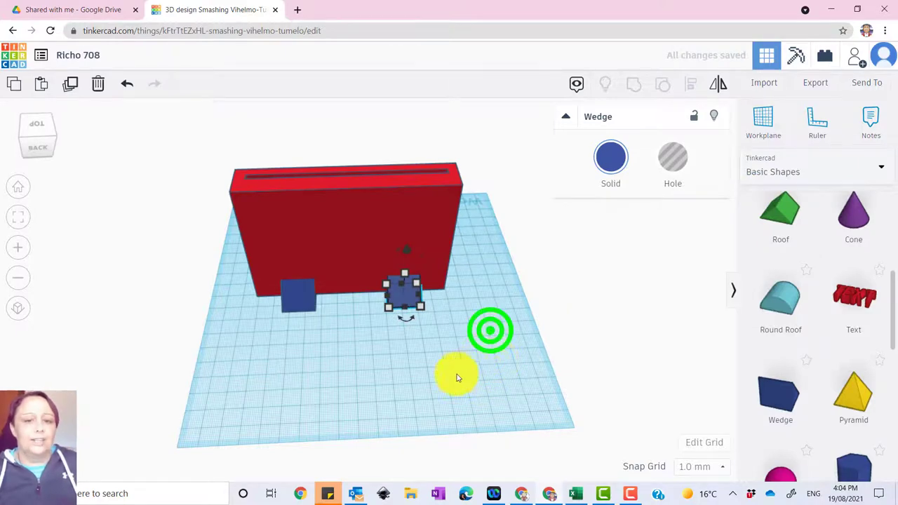
left_click_drag(362, 381, 365, 380)
right_click_drag(467, 344, 293, 341)
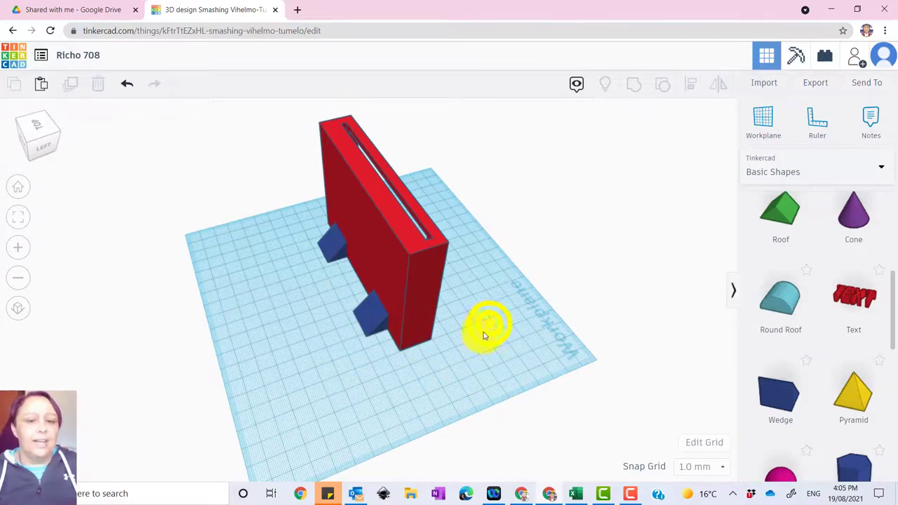
right_click_drag(483, 335, 369, 286)
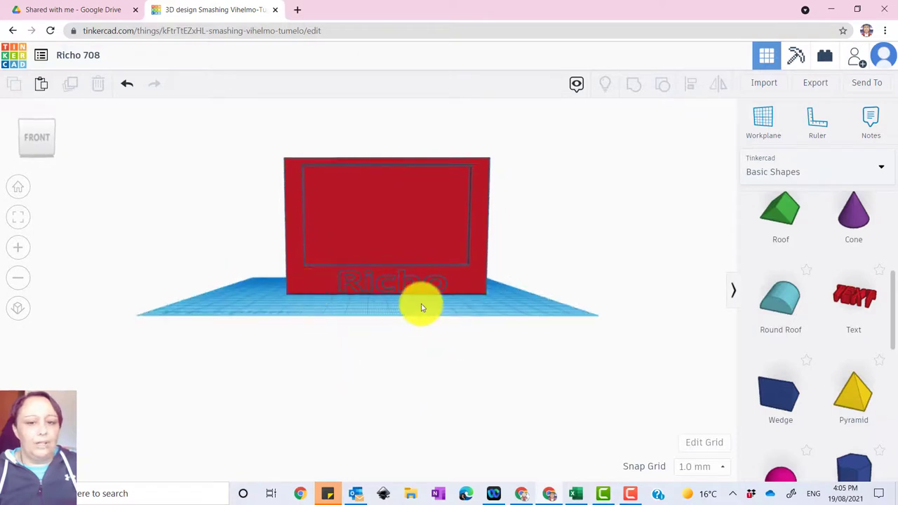
Browse the Making at home shape library
right_click_drag(422, 311, 421, 301)
left_click(871, 172)
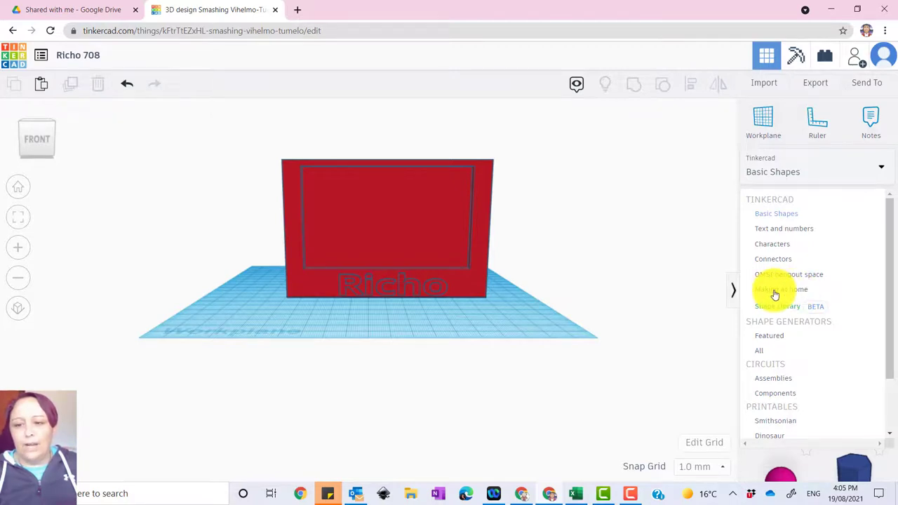
left_click(774, 291)
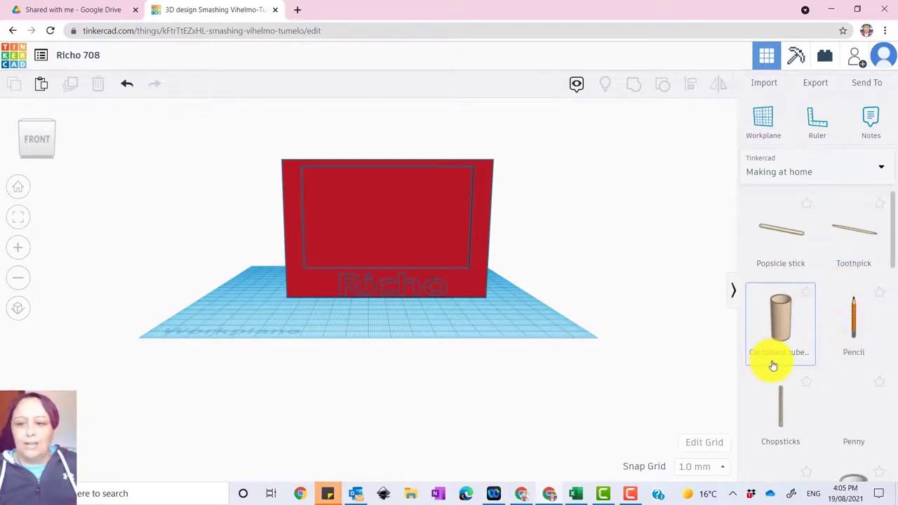
scroll(803, 341, "down", 6)
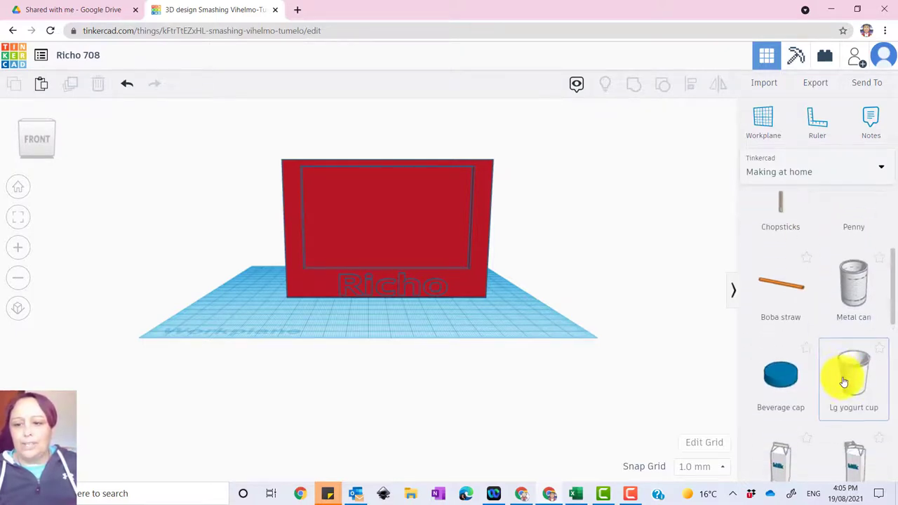
scroll(844, 382, "down", 3)
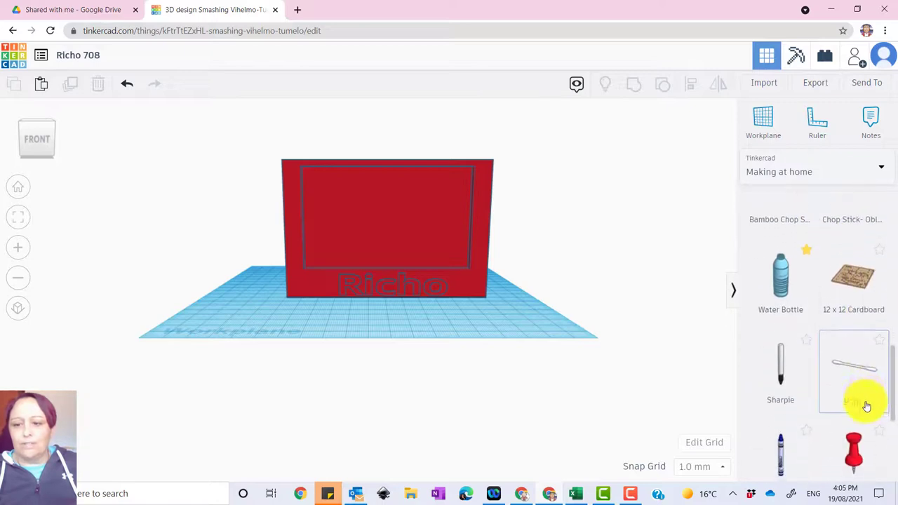
scroll(802, 259, "up", 4)
scroll(803, 259, "up", 1)
Switch the shape library to Characters and scroll through its shapes
left_click(793, 173)
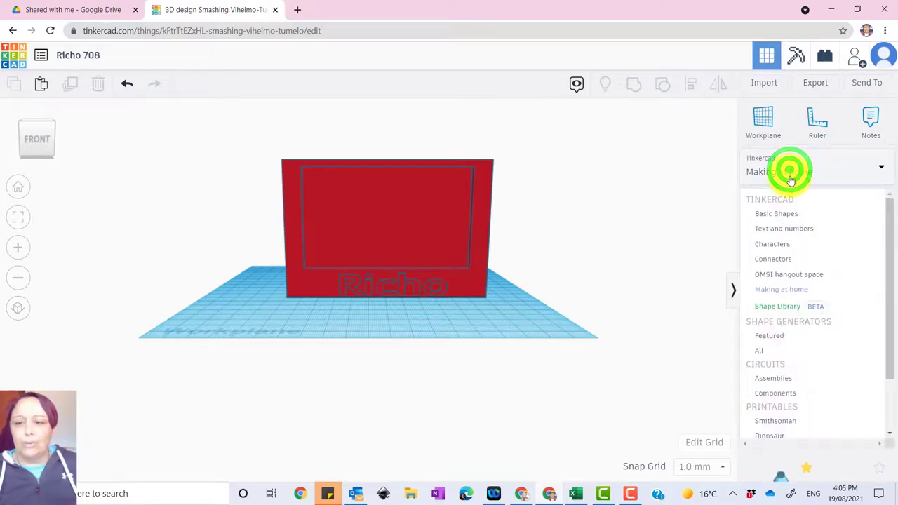
left_click(780, 246)
scroll(819, 323, "down", 3)
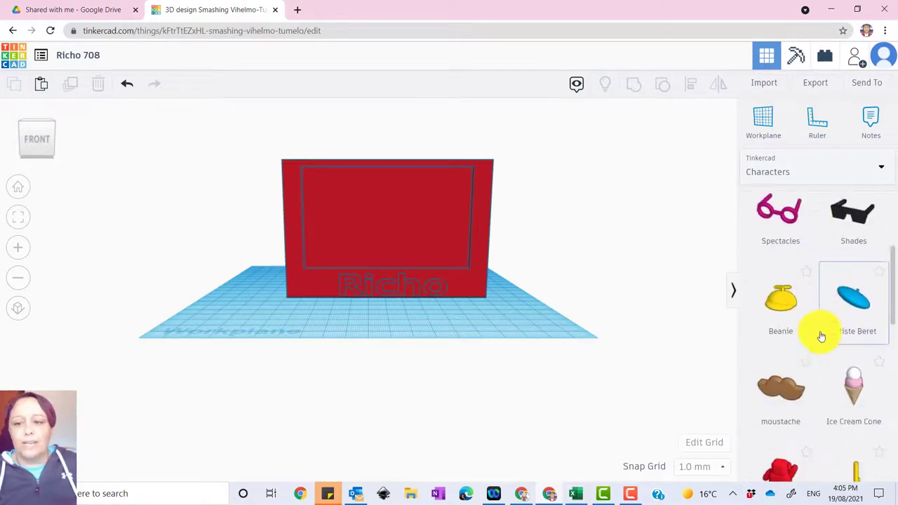
scroll(820, 336, "down", 3)
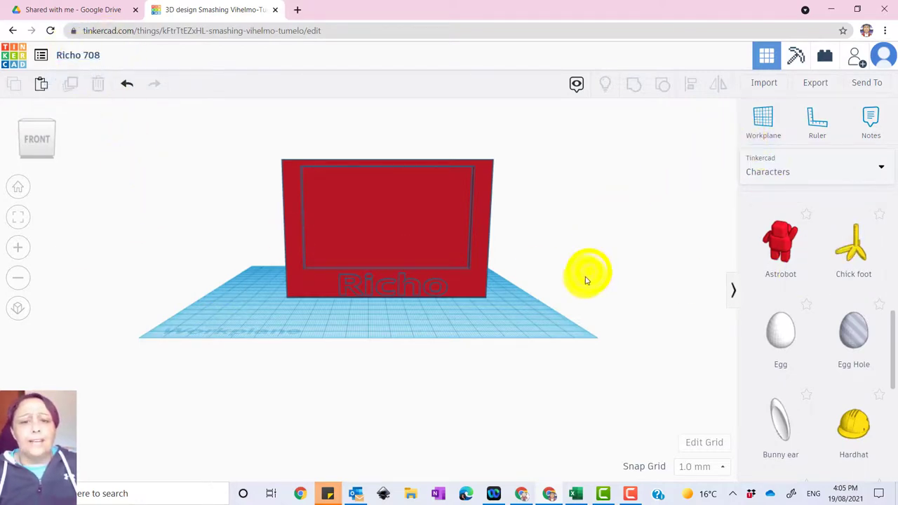
right_click_drag(587, 280, 403, 301)
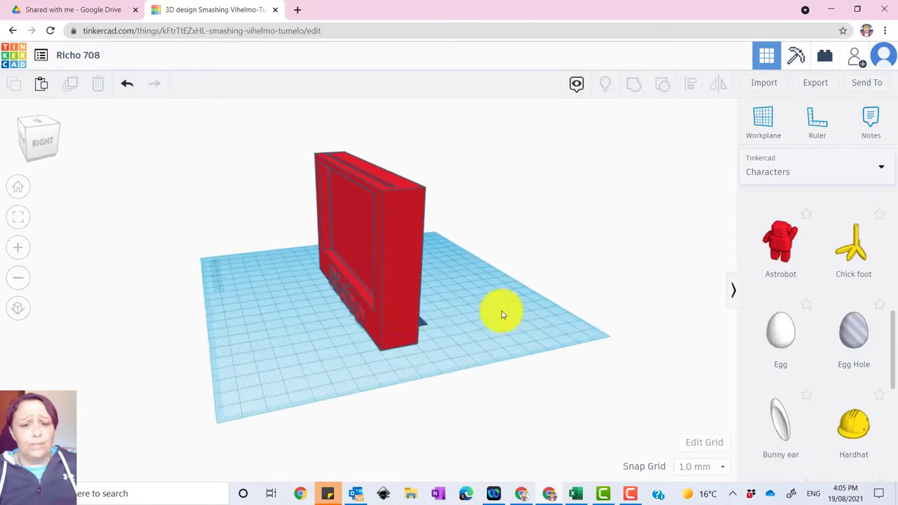
right_click_drag(502, 314, 401, 340)
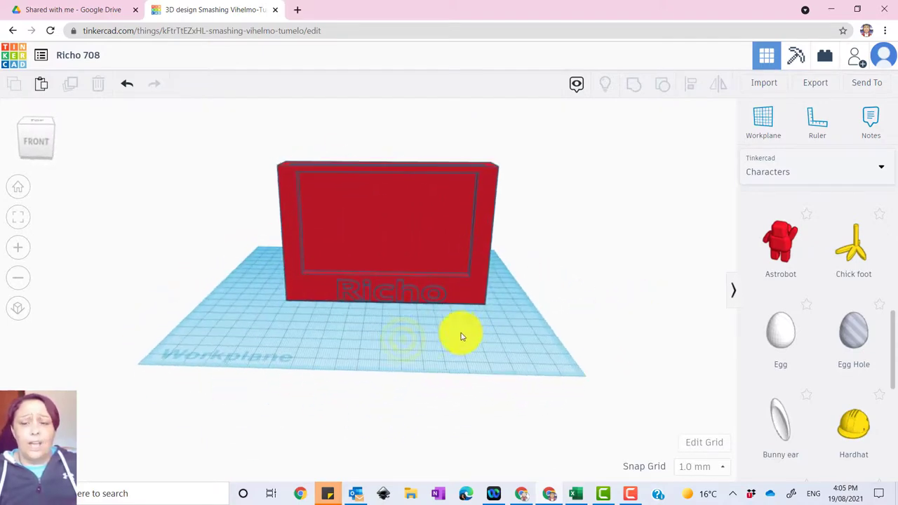